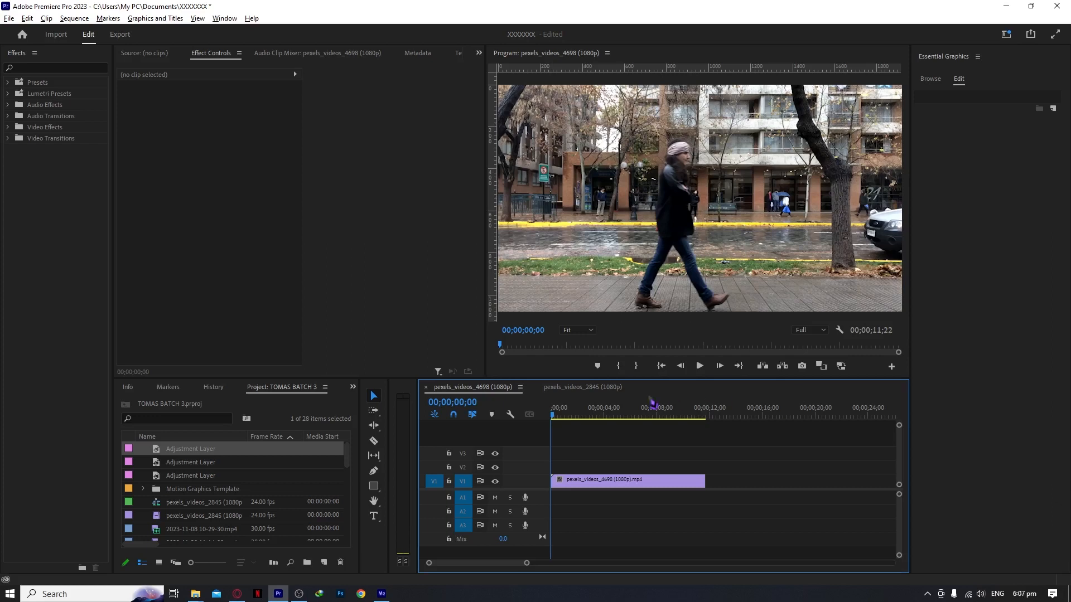
click(596, 416)
drag(600, 417, 544, 425)
key(equal)
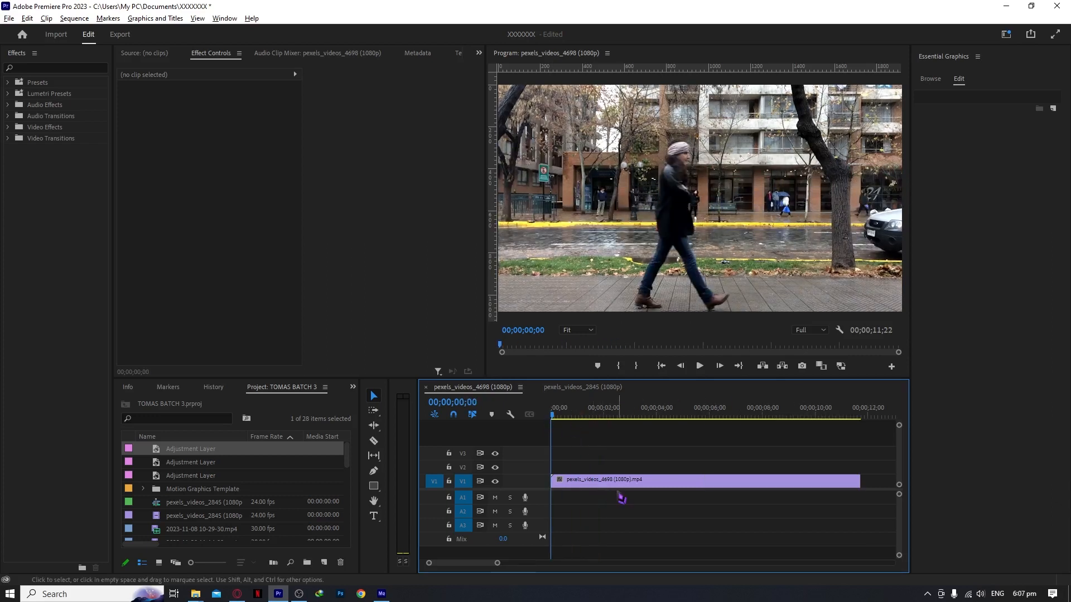
key(minus)
key(minus)
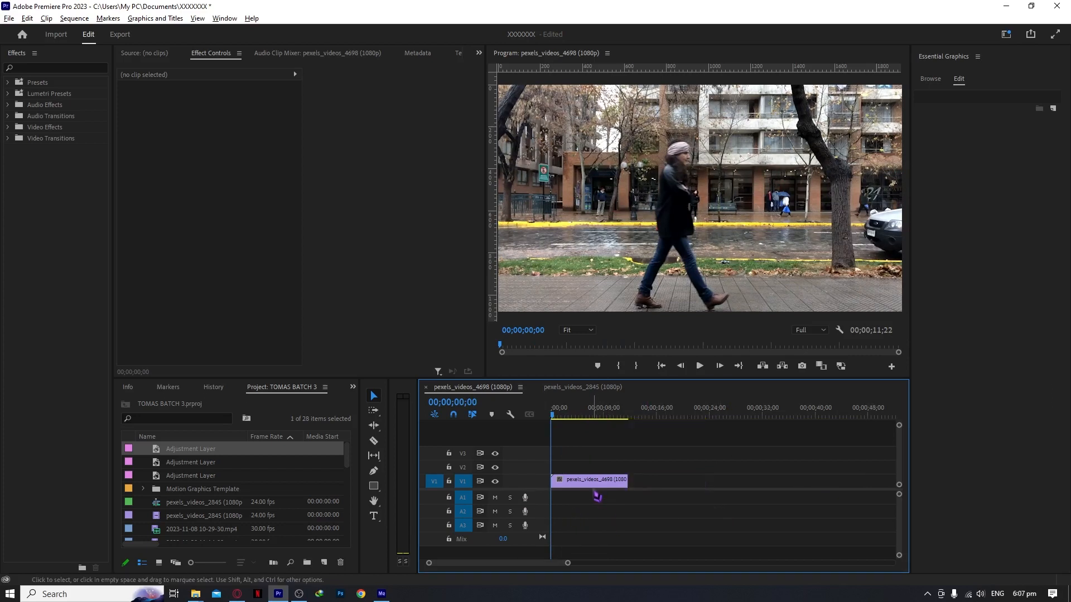
key(equal)
key(equal)
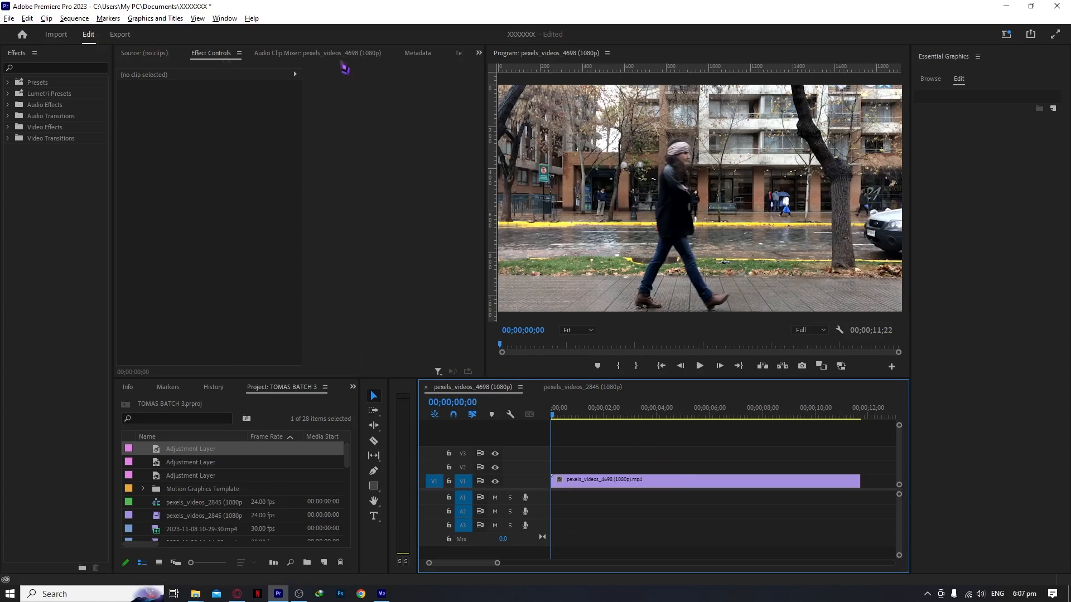
Step: Switch to the Captions and Graphics workspace and show the sequence's captions
click(1006, 37)
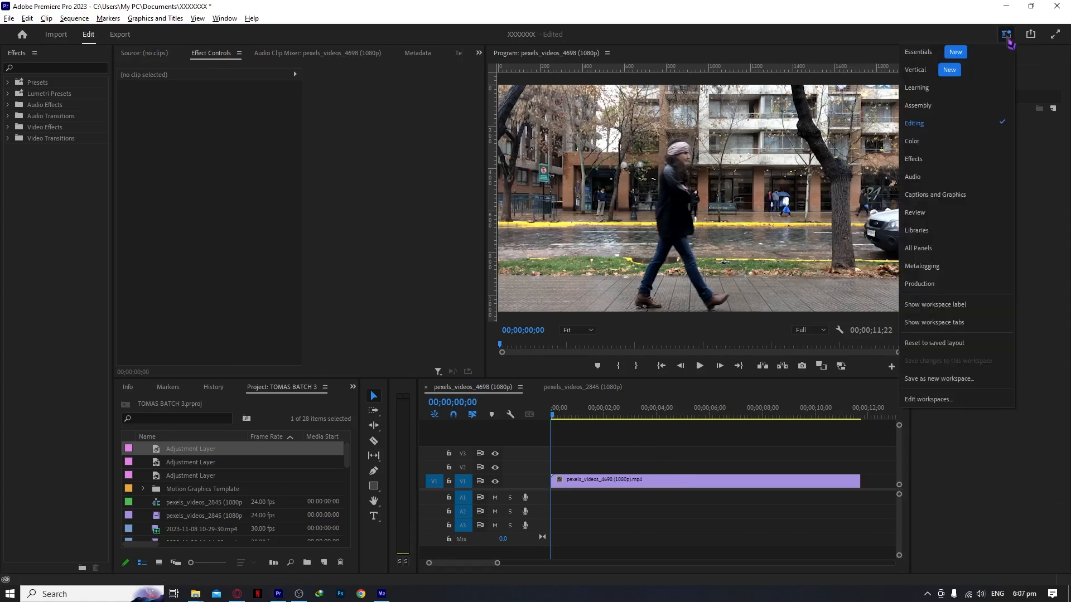
click(949, 199)
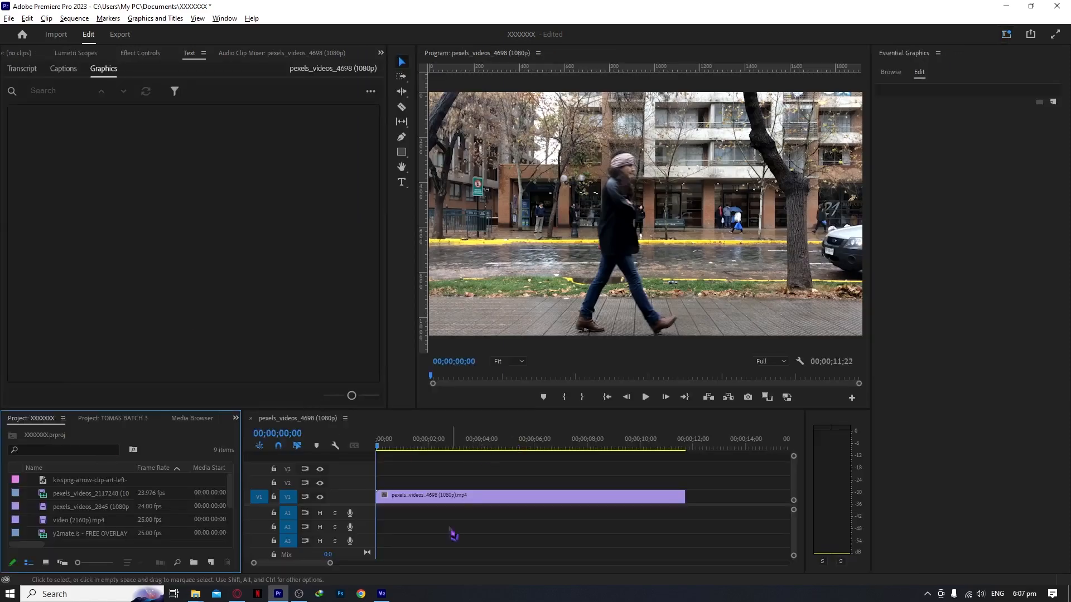
click(64, 71)
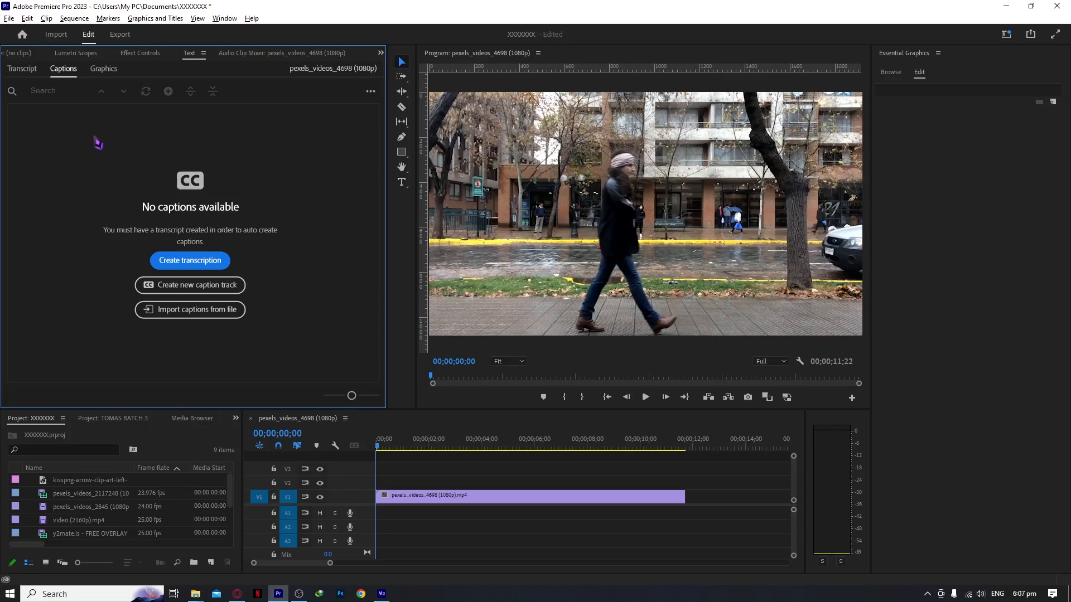
click(29, 70)
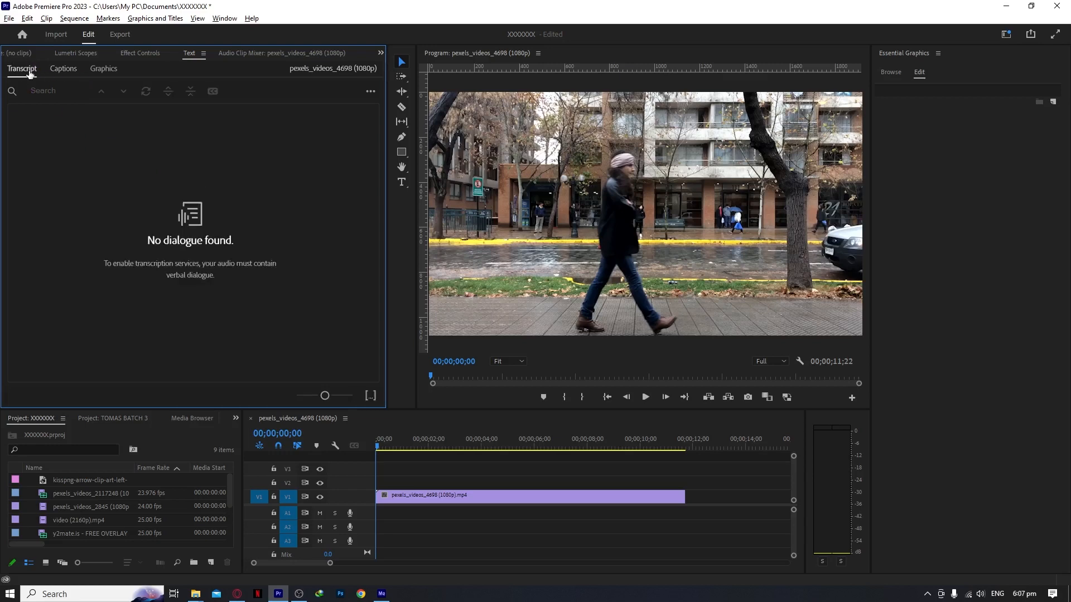
click(63, 70)
click(191, 266)
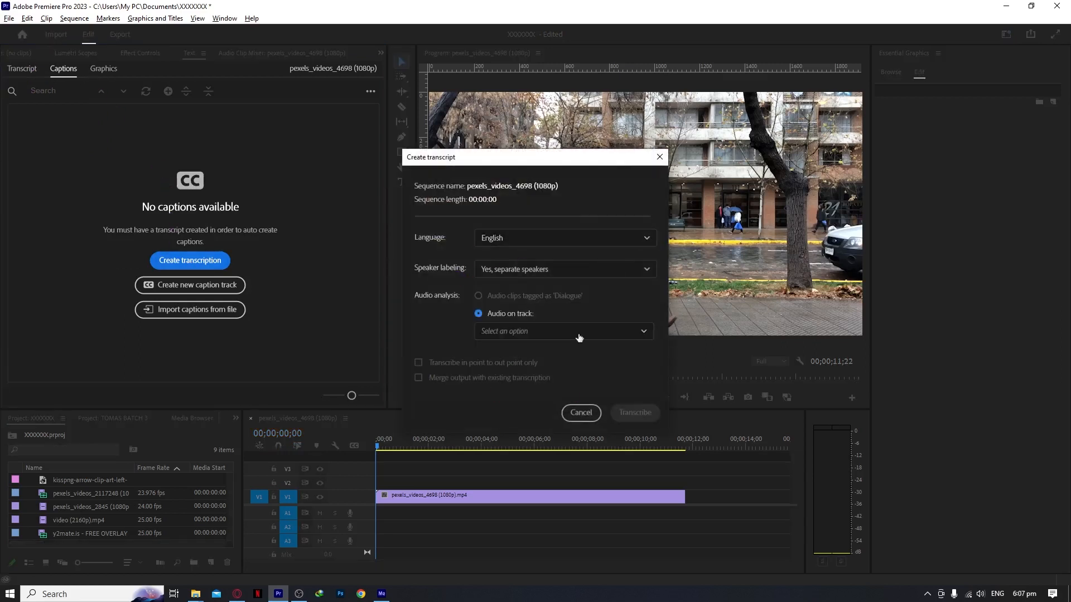
click(660, 157)
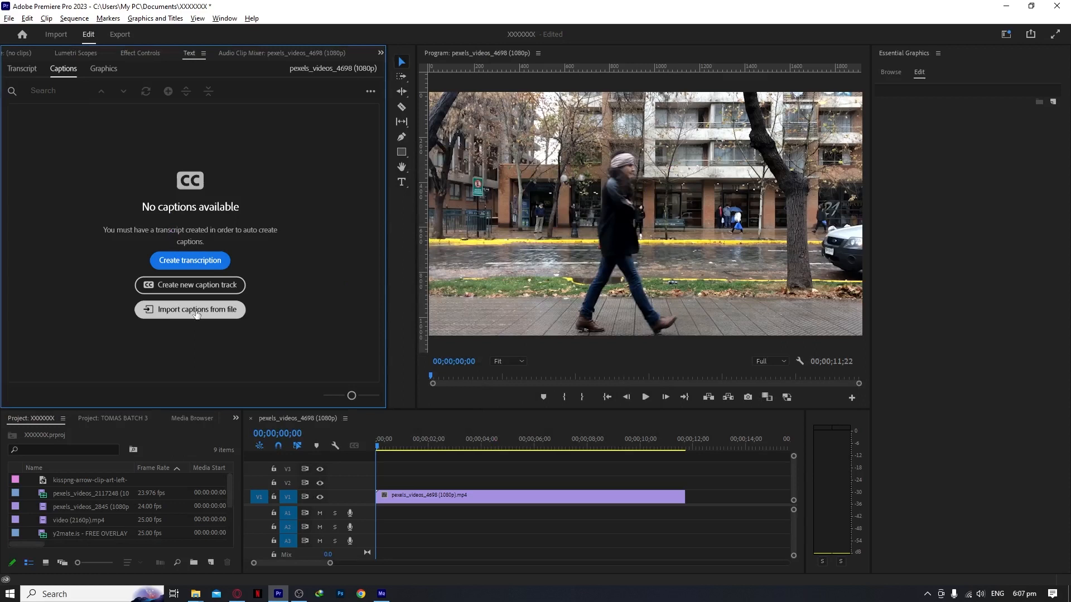
Step: Create a new caption track with the Subtitle format and the style set to None
click(179, 287)
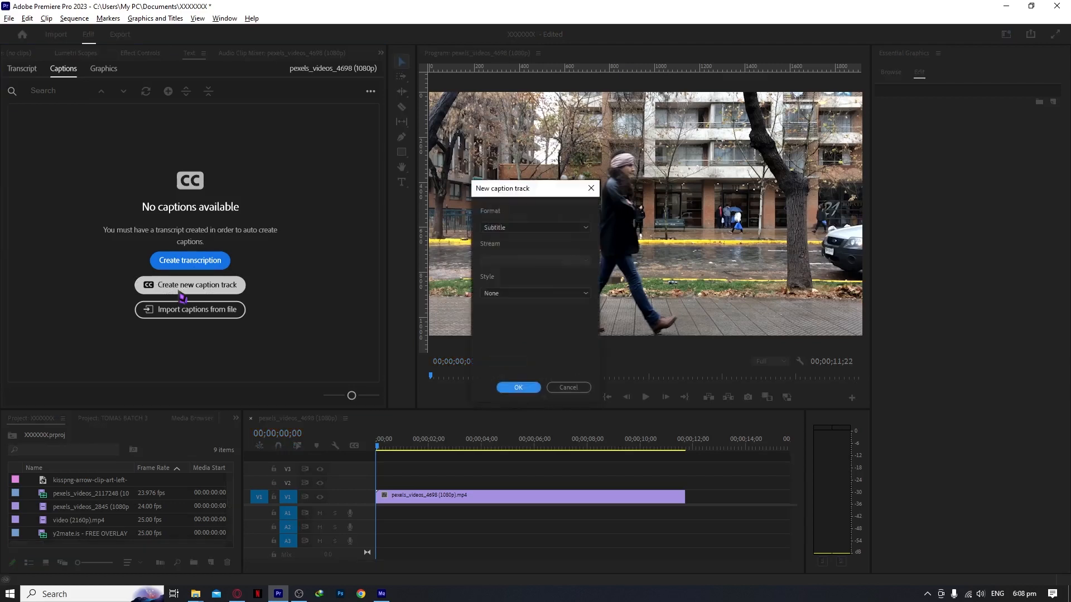
click(509, 228)
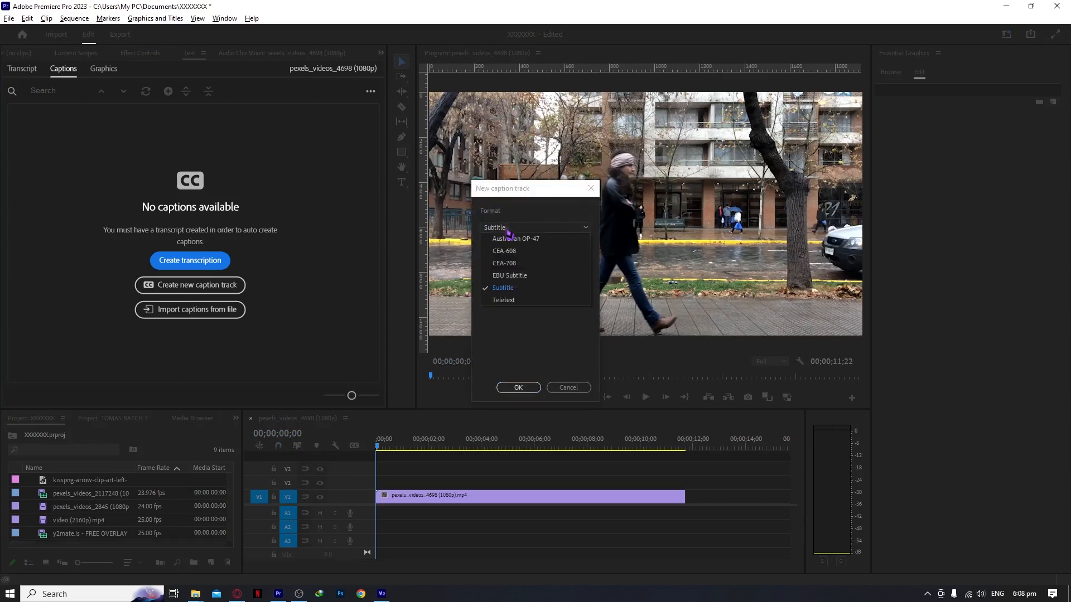
click(503, 288)
click(550, 230)
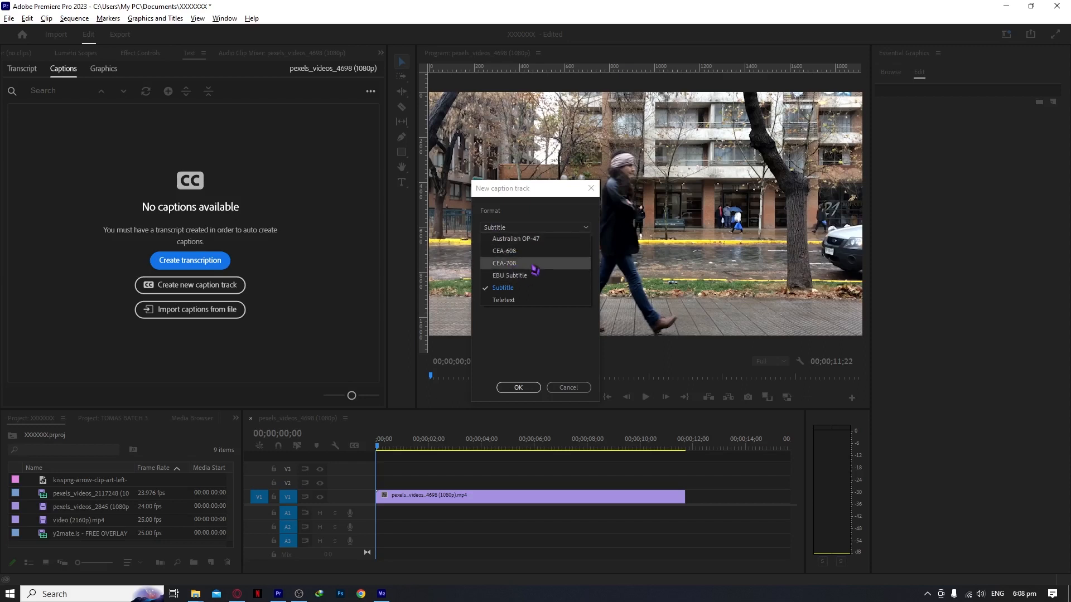
click(531, 229)
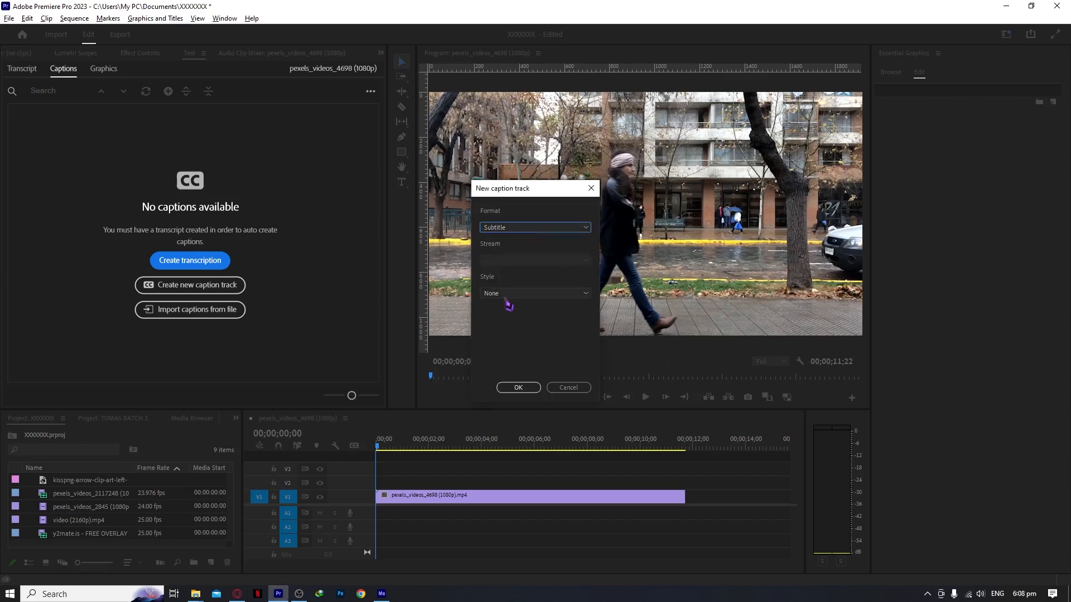
click(525, 294)
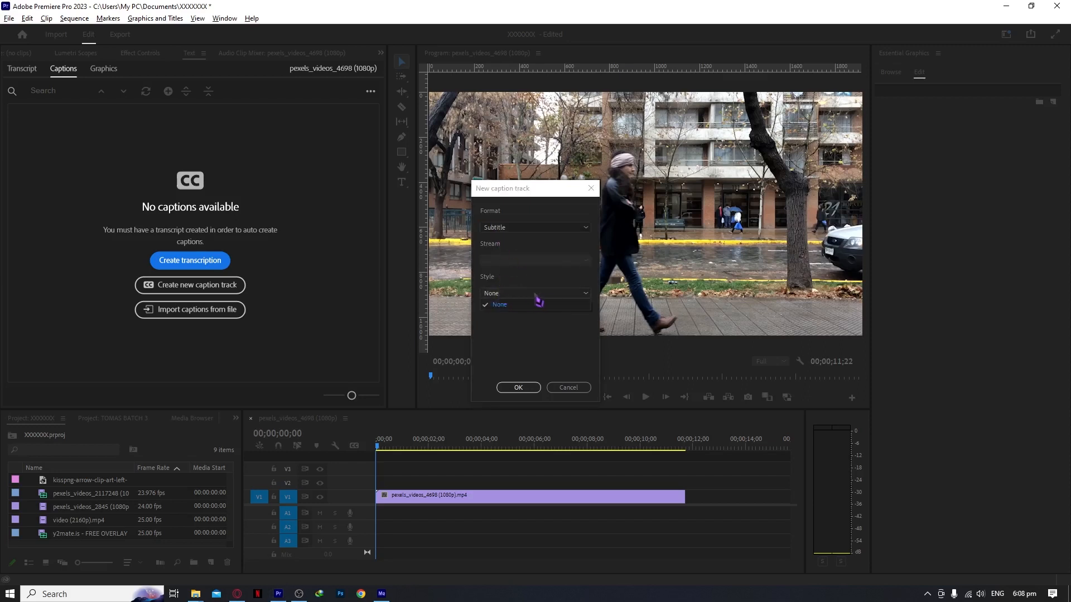
click(538, 304)
click(520, 387)
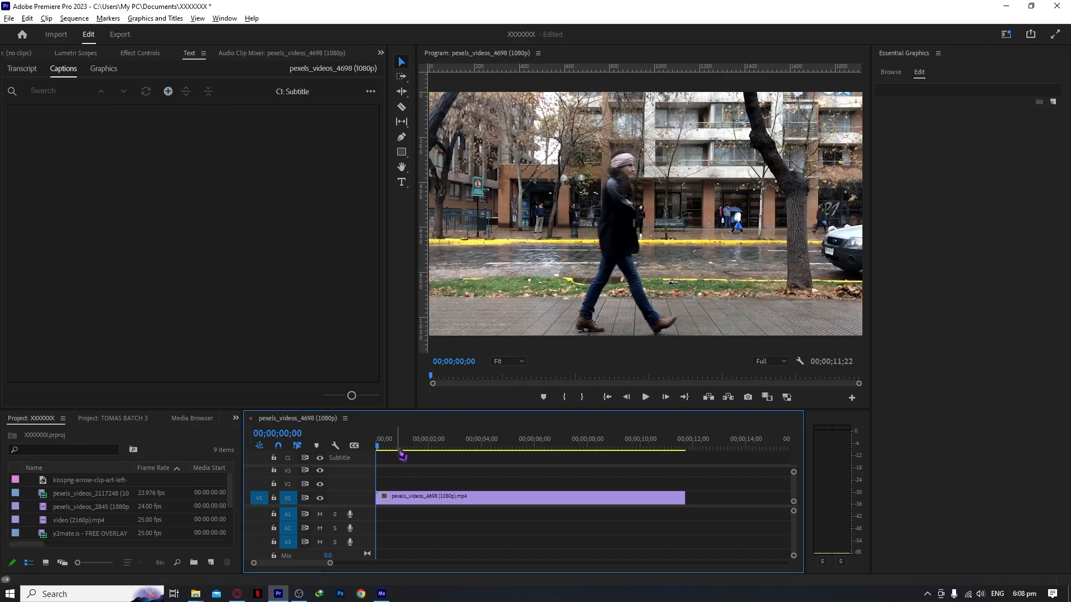
Step: Add a caption starting at 00;00;00;22 that reads "This is how you add"
drag(379, 442, 395, 446)
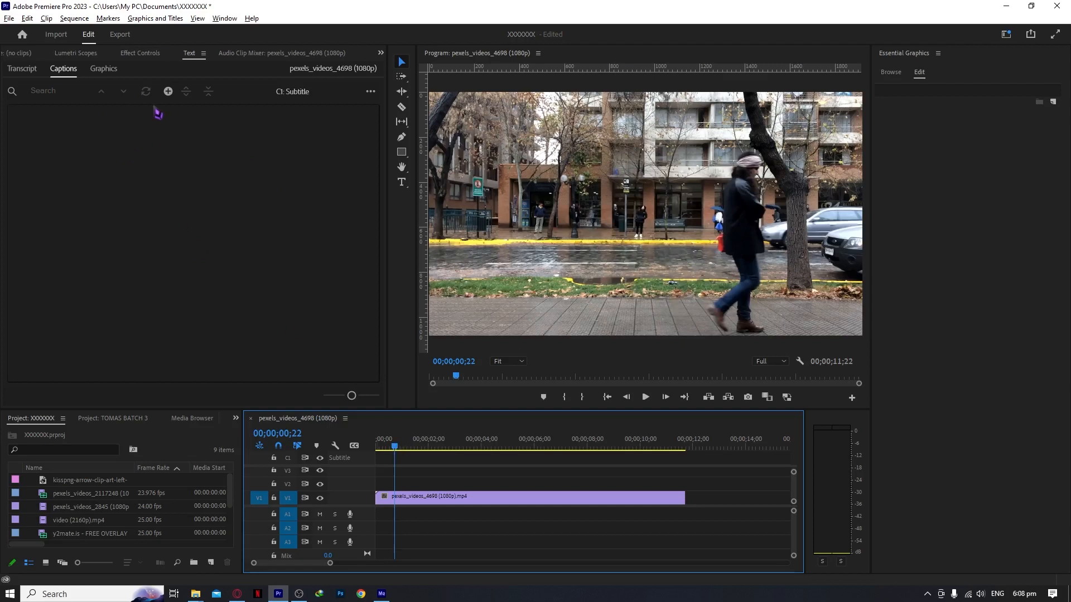
click(168, 91)
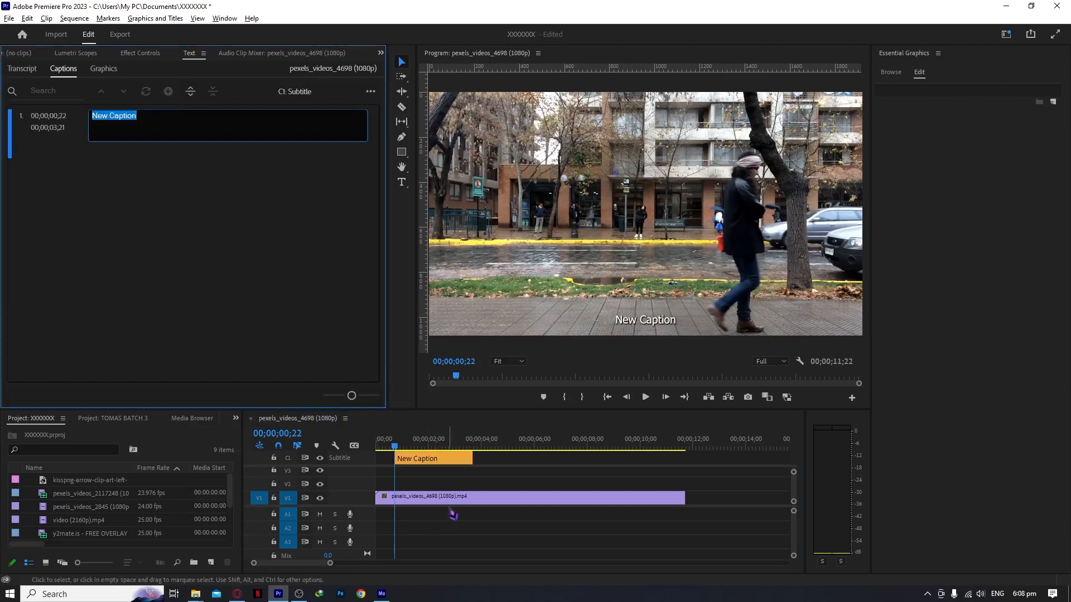
click(421, 462)
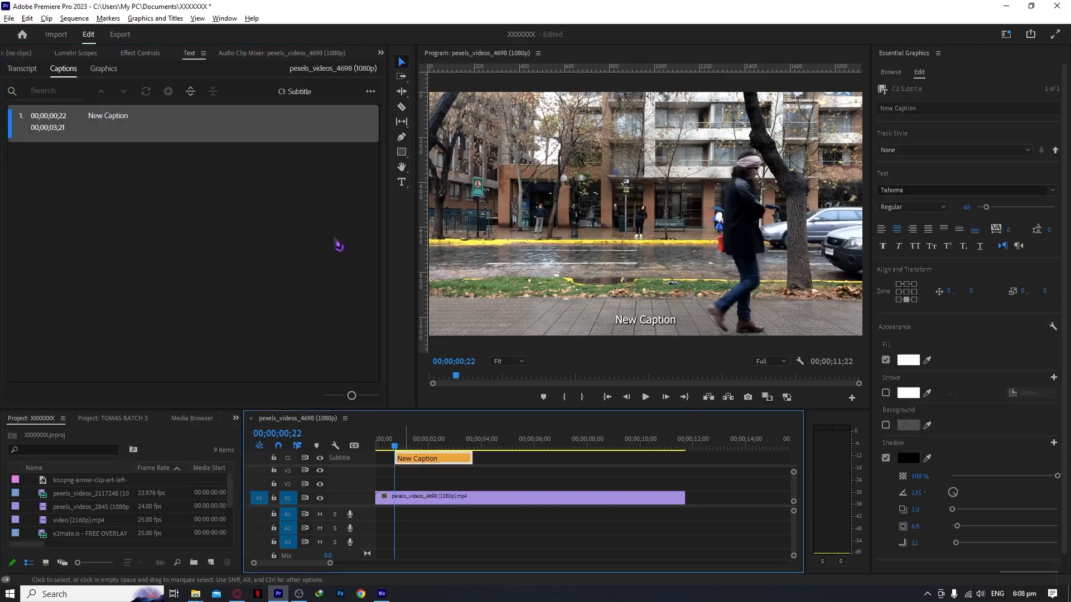
click(120, 117)
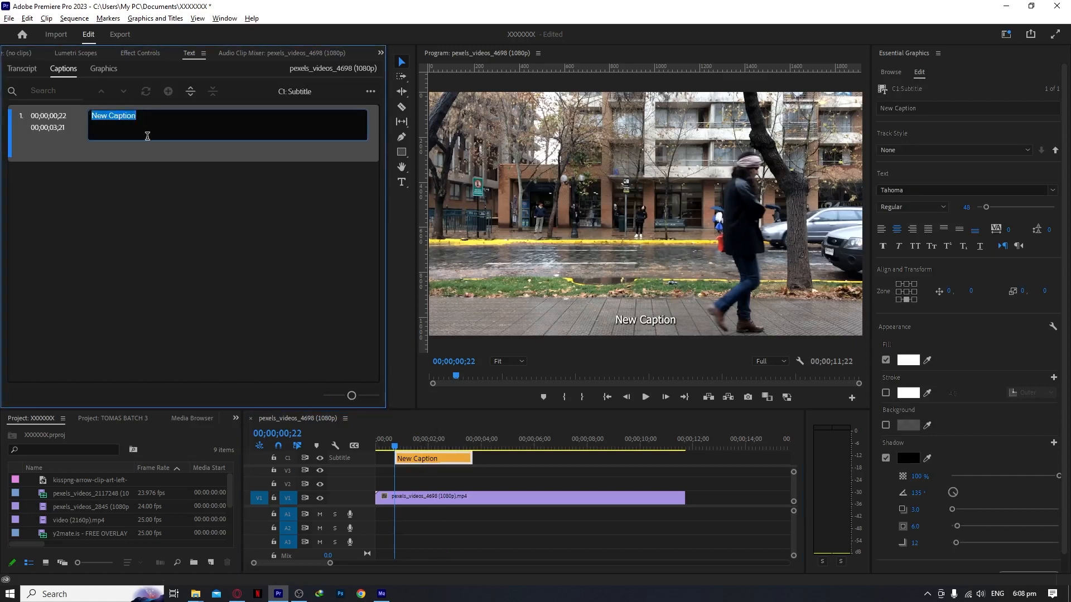
text(This is)
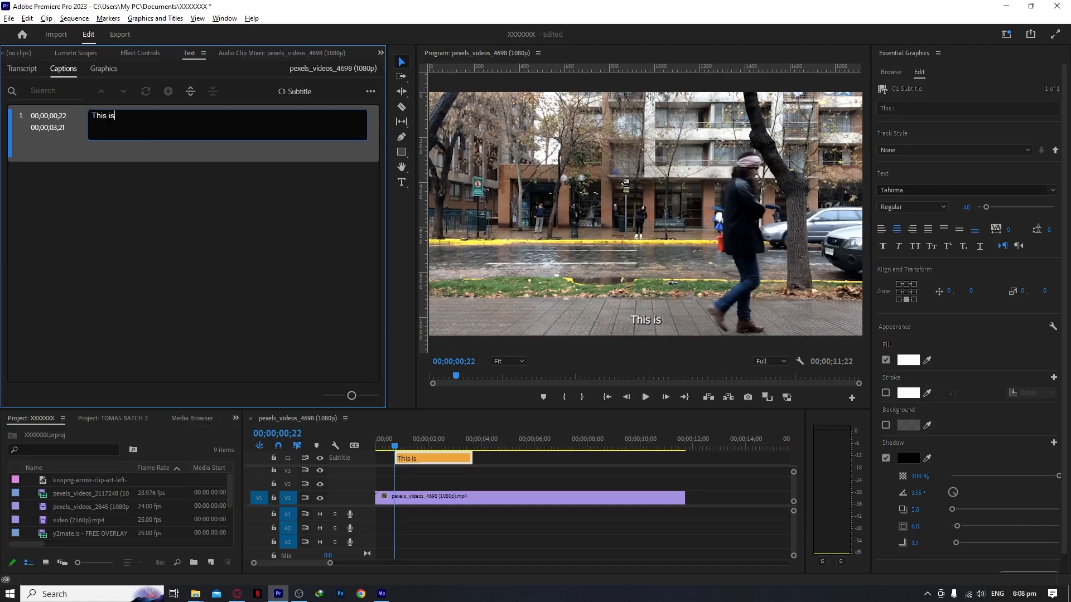
text( how you add)
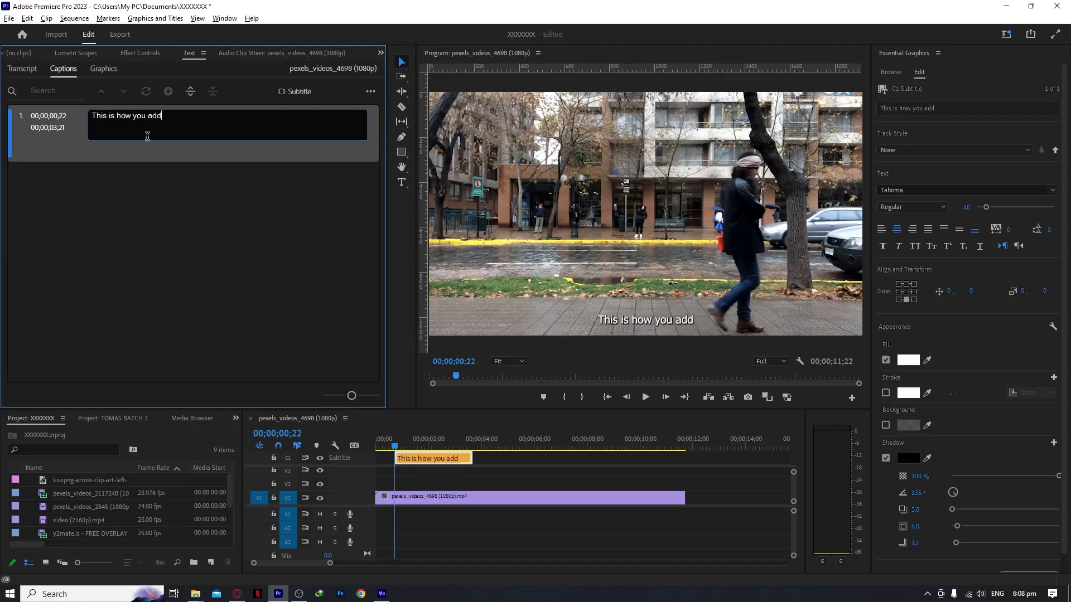
Step: Trim the "This is how you add" caption on the subtitle track to end at 00;00;02;20, playing the sequence to check its timing
click(433, 457)
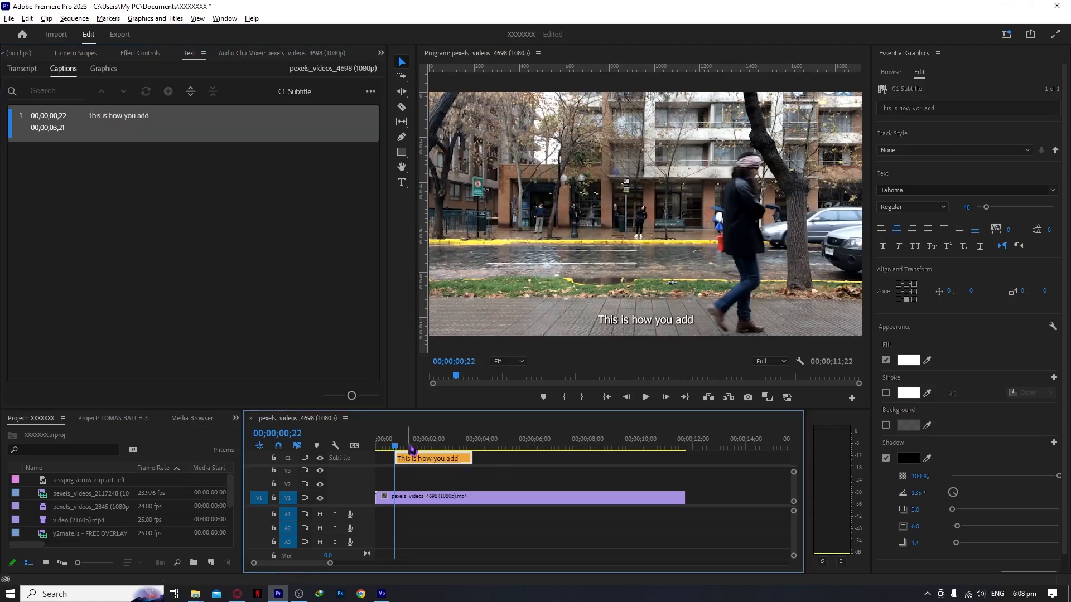
mouse_move(400, 444)
mouse_down()
mouse_move(459, 458)
mouse_move(402, 448)
mouse_up()
key(space)
Step: Add a second caption at 00;00;03;00 that reads "your new captions"
key(space)
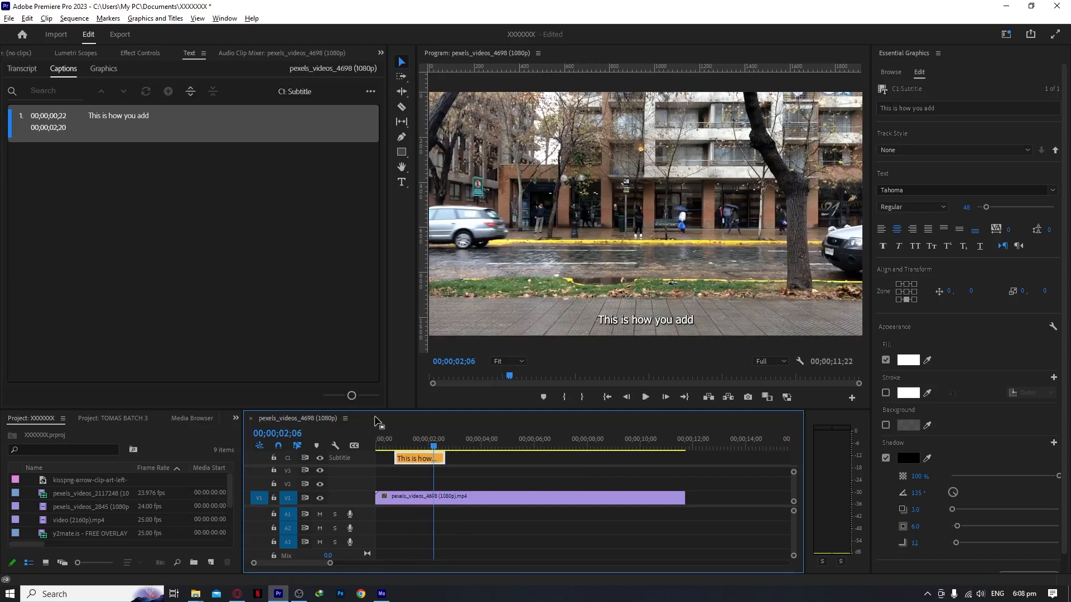
key(space)
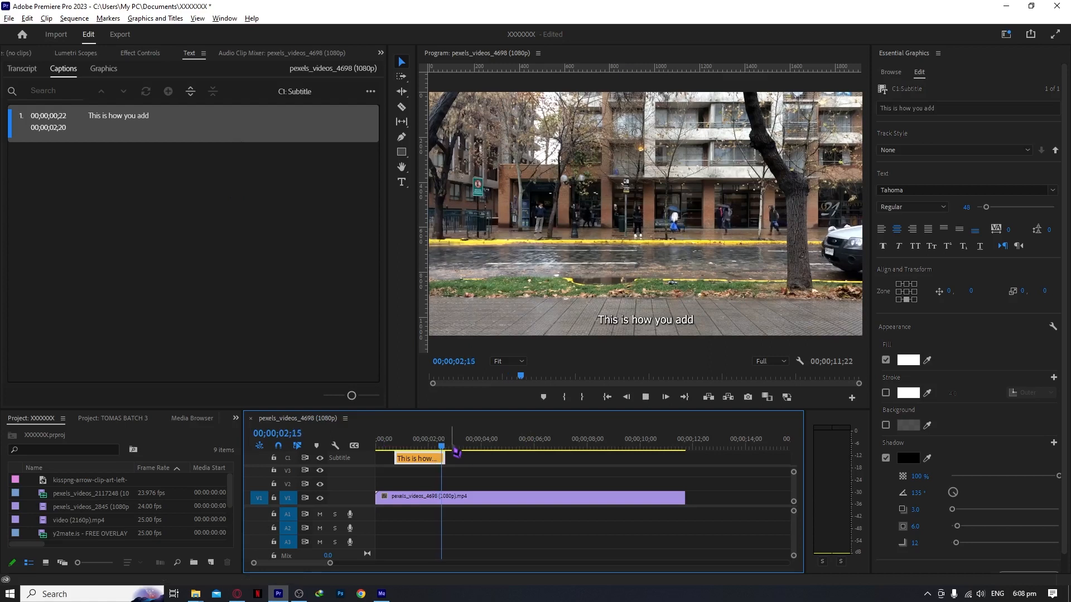
drag(454, 446, 459, 451)
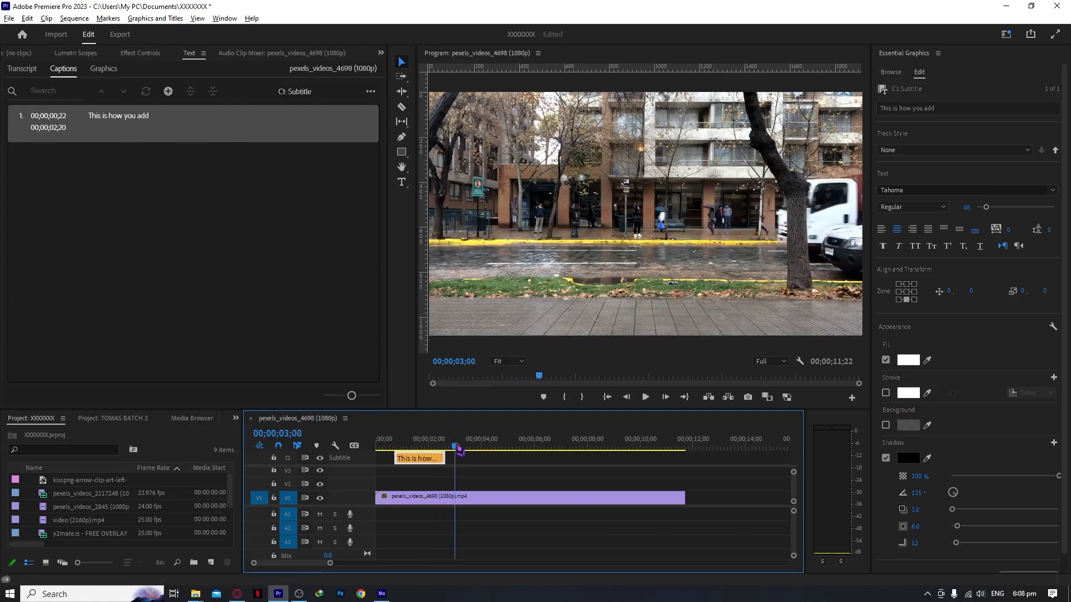
click(168, 91)
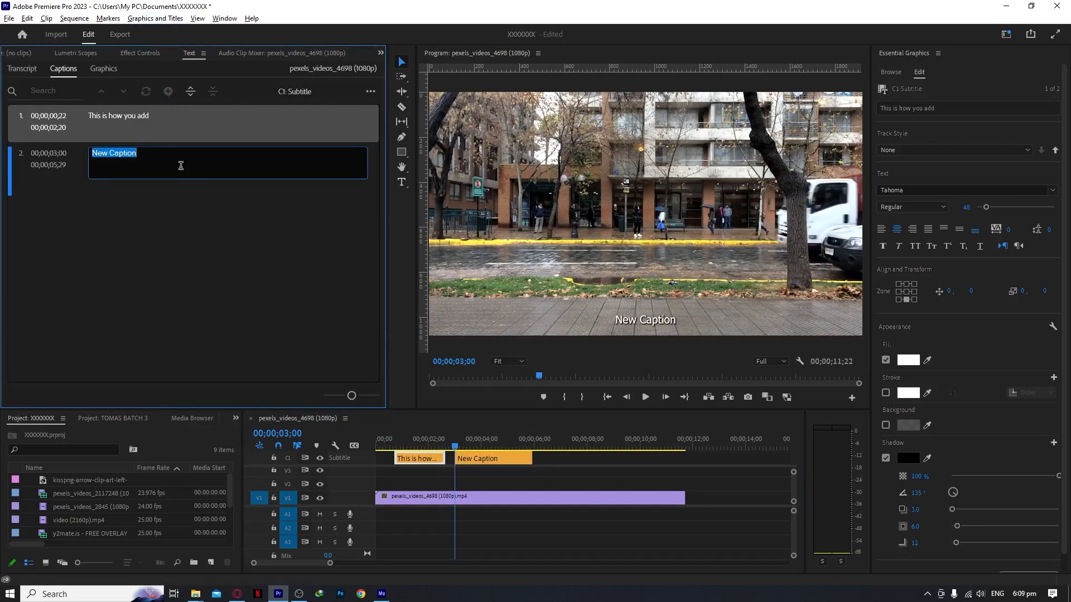
text(Your new)
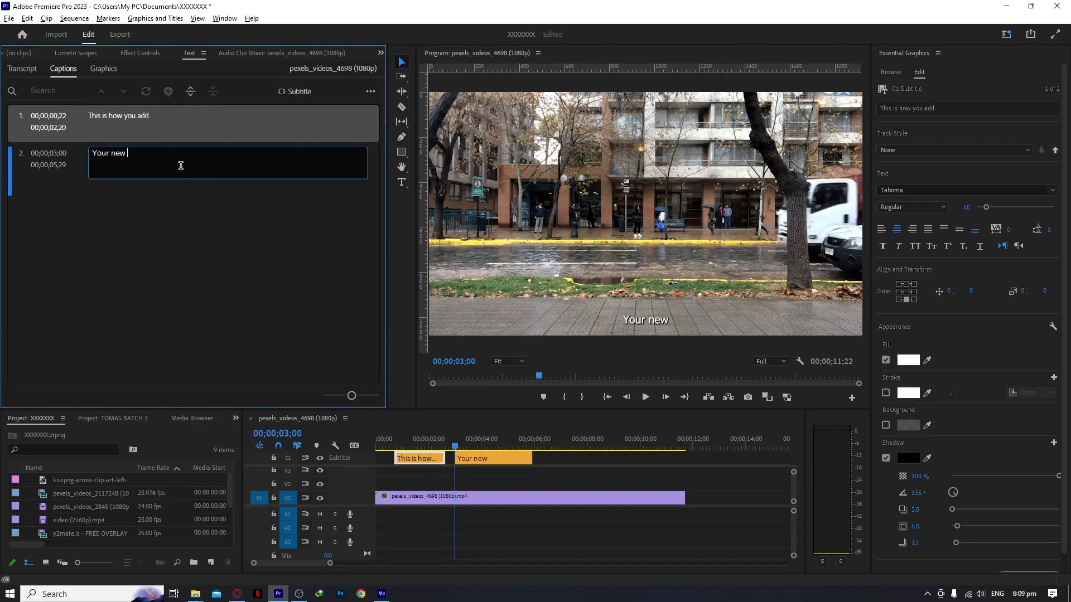
key(BackSpace)
key(BackSpace)
key(BackSpace)
key(BackSpace)
key(BackSpace)
key(BackSpace)
key(BackSpace)
key(BackSpace)
text(your new acpt)
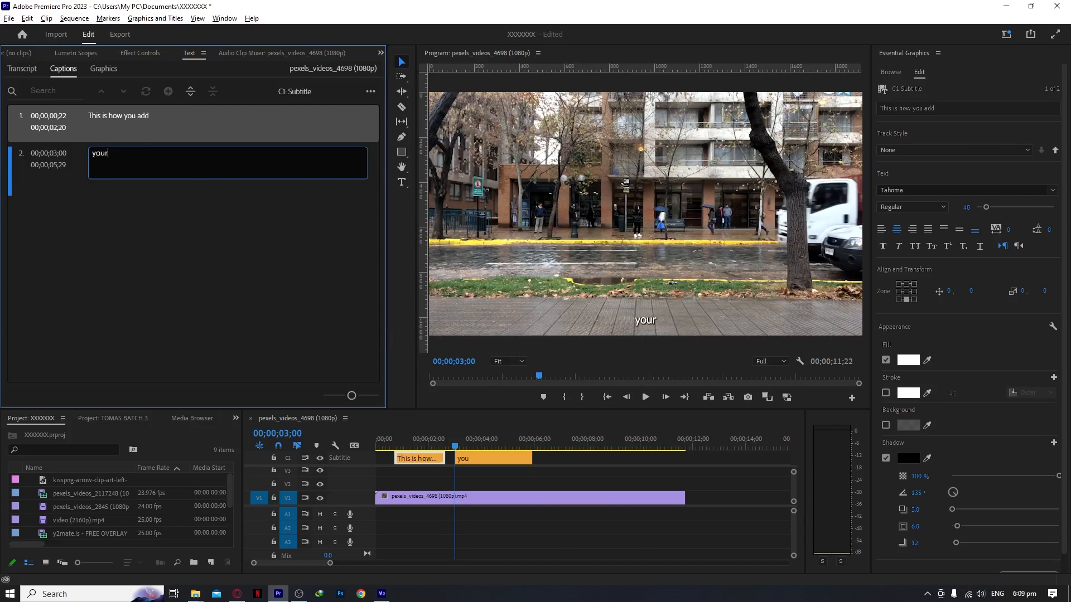
key(BackSpace)
key(BackSpace)
key(BackSpace)
key(BackSpace)
text(captions)
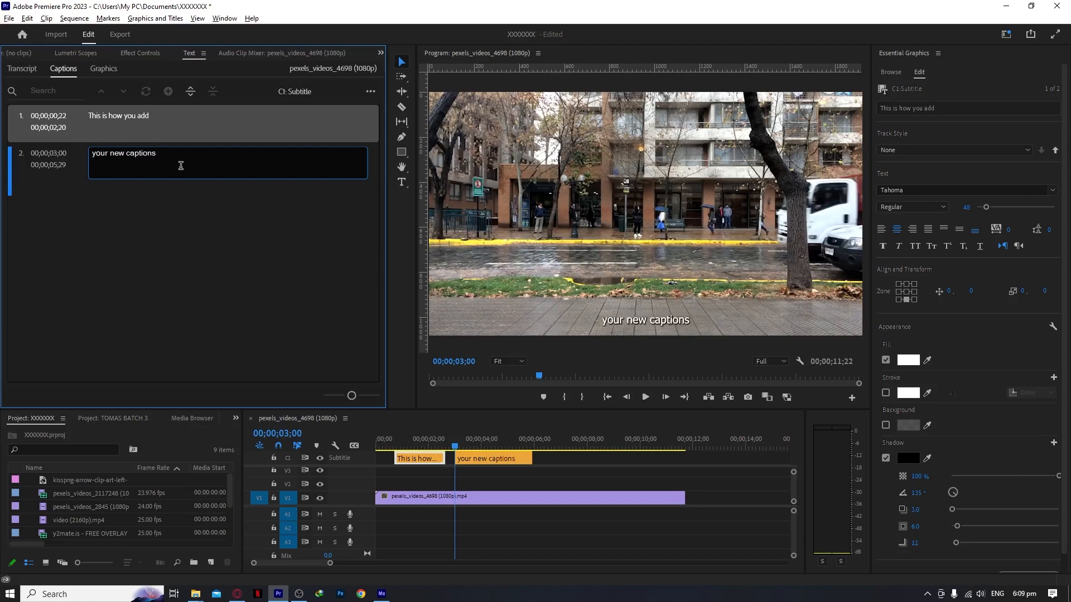
Step: Retime the "your new captions" caption to run from 00;00;02;20 to 00;00;04;19, directly after the first one, and play back both captions
click(518, 477)
drag(456, 447, 387, 457)
click(490, 448)
key(space)
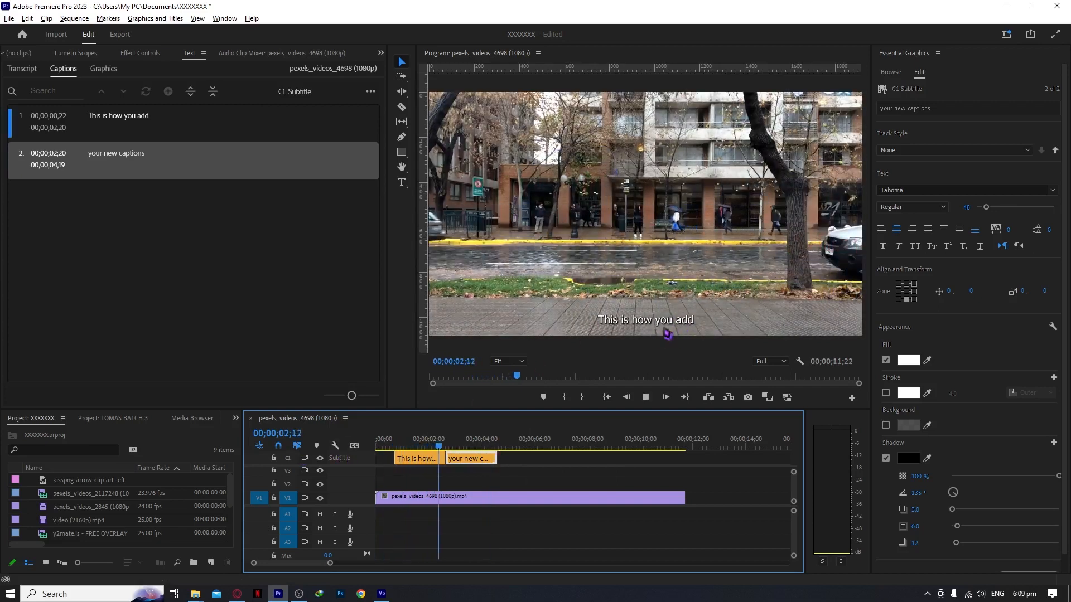
key(space)
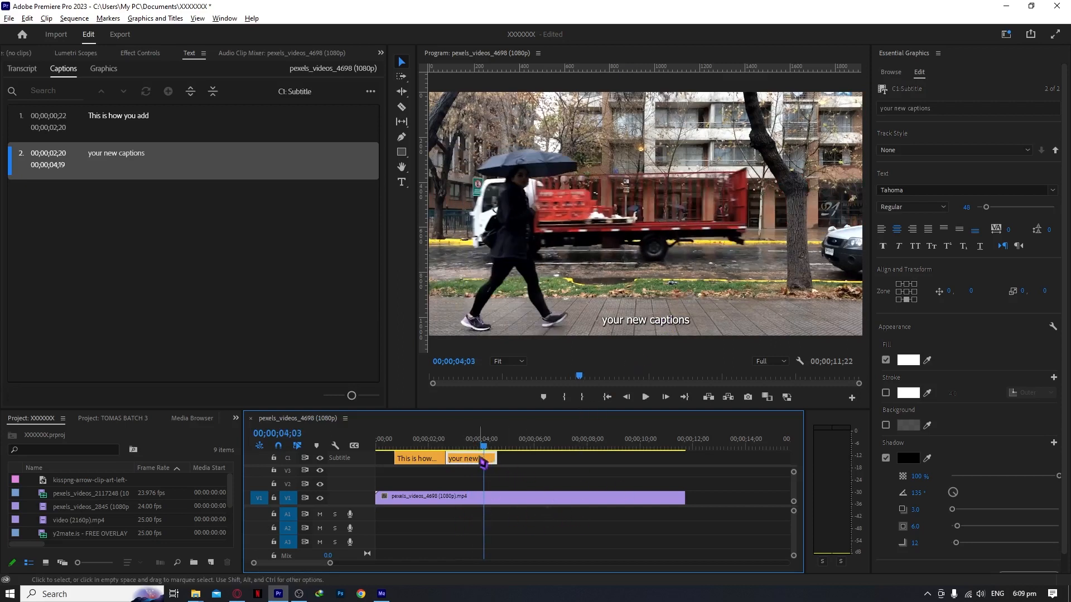
drag(490, 459, 492, 458)
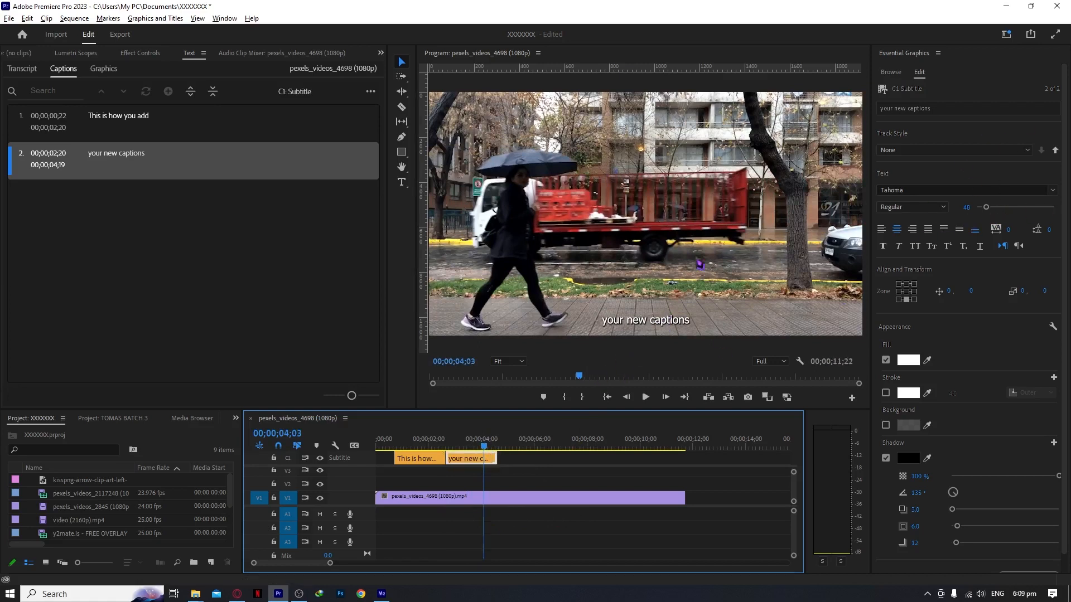
Step: Jump between the two captions to check them, ending with "This is how you add" selected
click(146, 135)
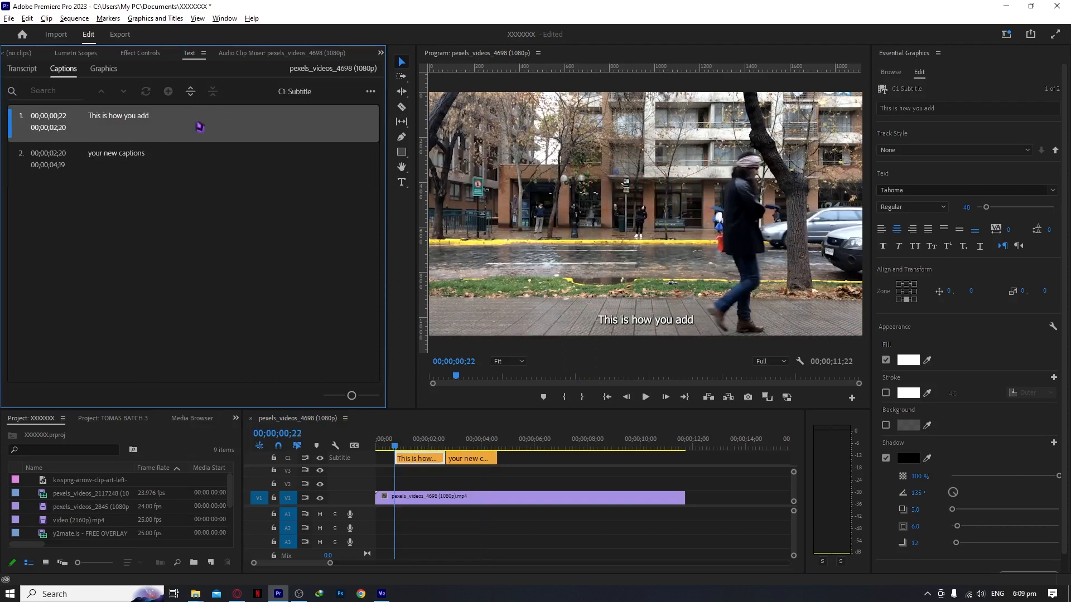
click(169, 167)
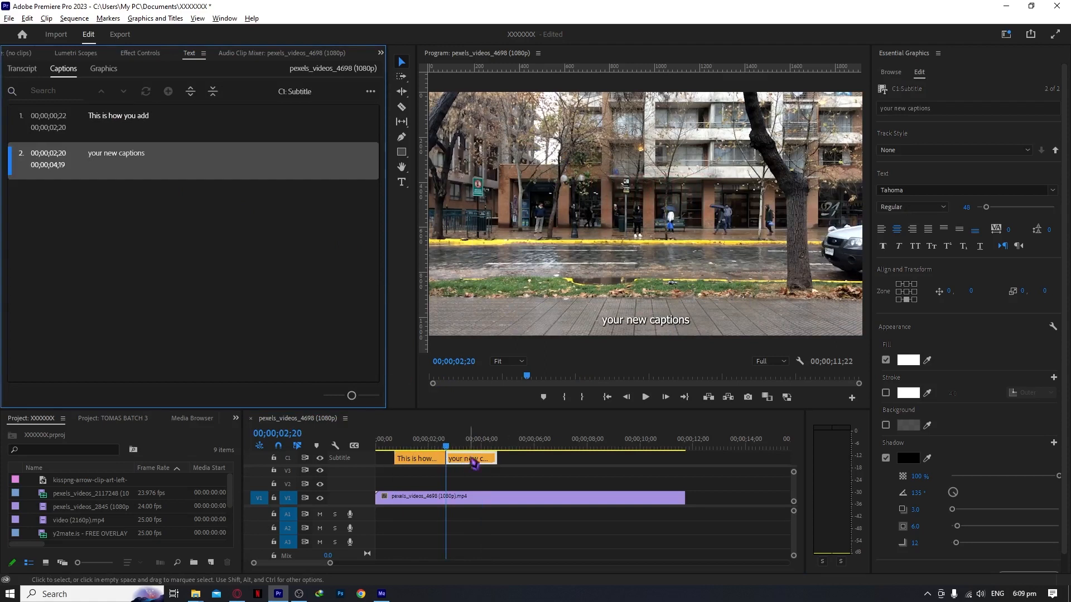
click(173, 134)
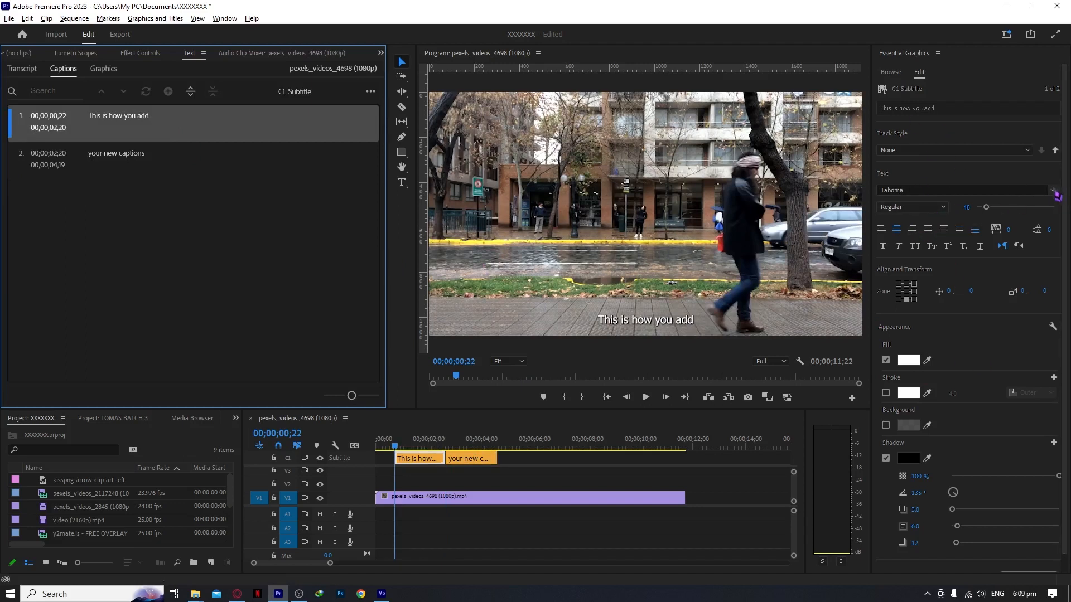
Step: Set the font of the "This is how you add" caption to Tahoma Bold and compare it with the second caption
click(1054, 191)
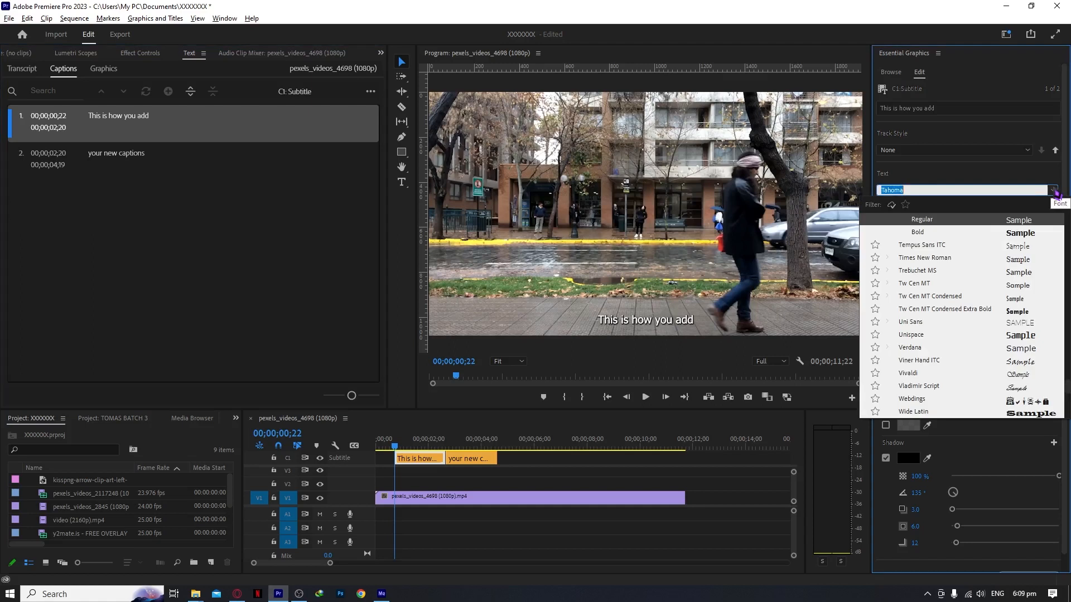
click(965, 234)
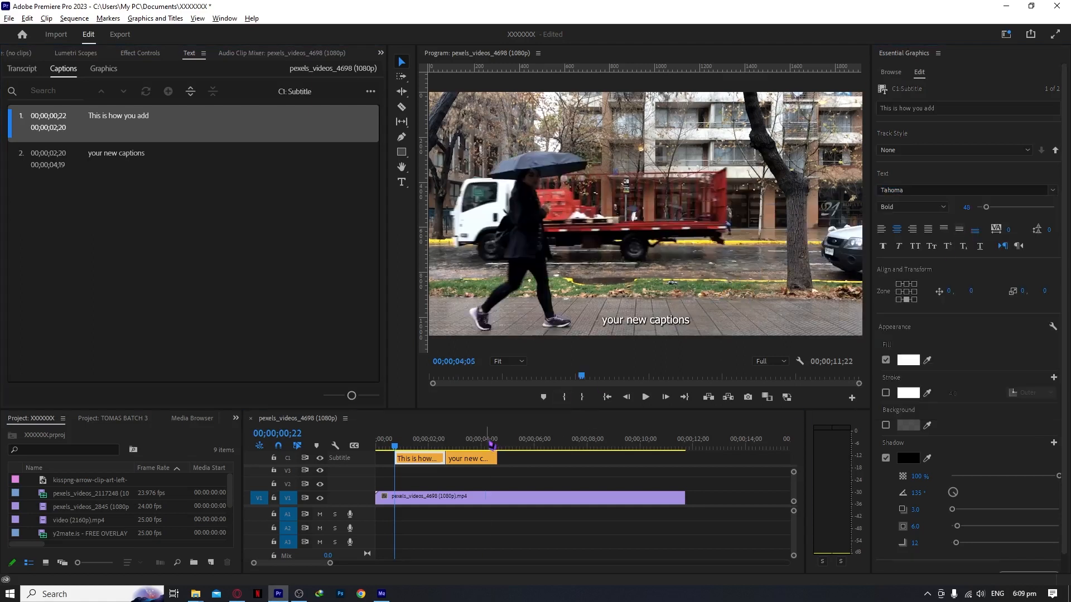
mouse_move(487, 443)
mouse_down()
mouse_move(435, 444)
mouse_move(466, 442)
mouse_move(478, 457)
mouse_up()
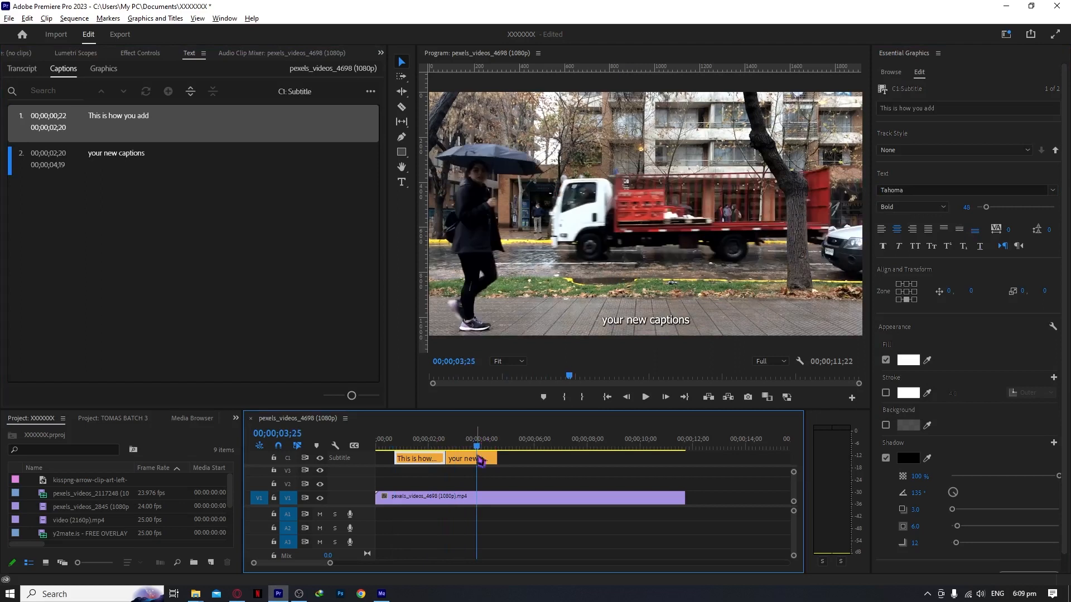
click(414, 441)
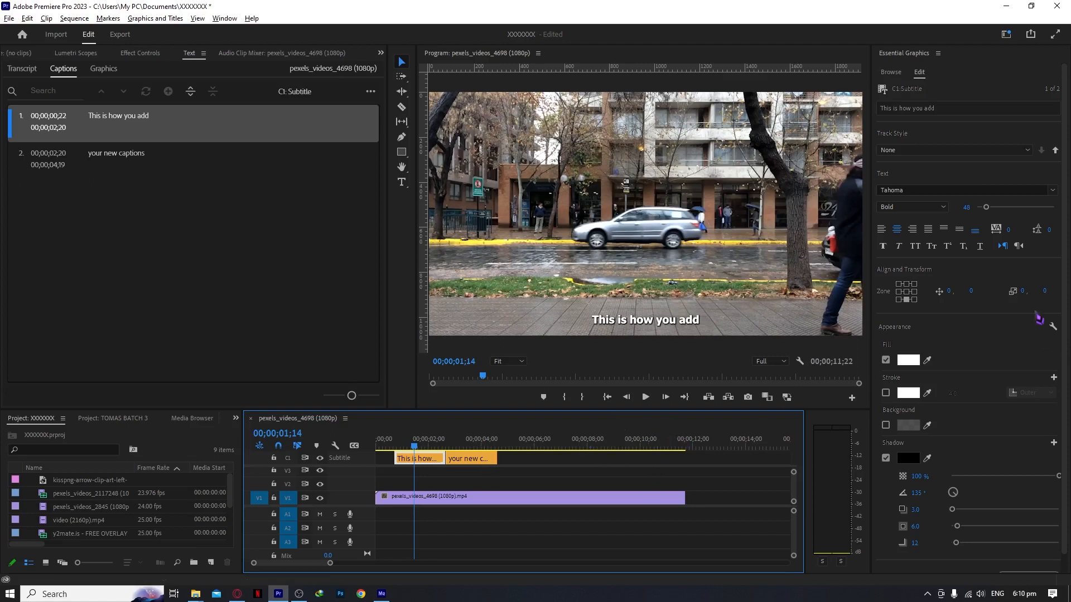
Step: Try the centre, top-right, top-centre, top-left and middle-left zones for the "This is how you add" caption block
click(910, 294)
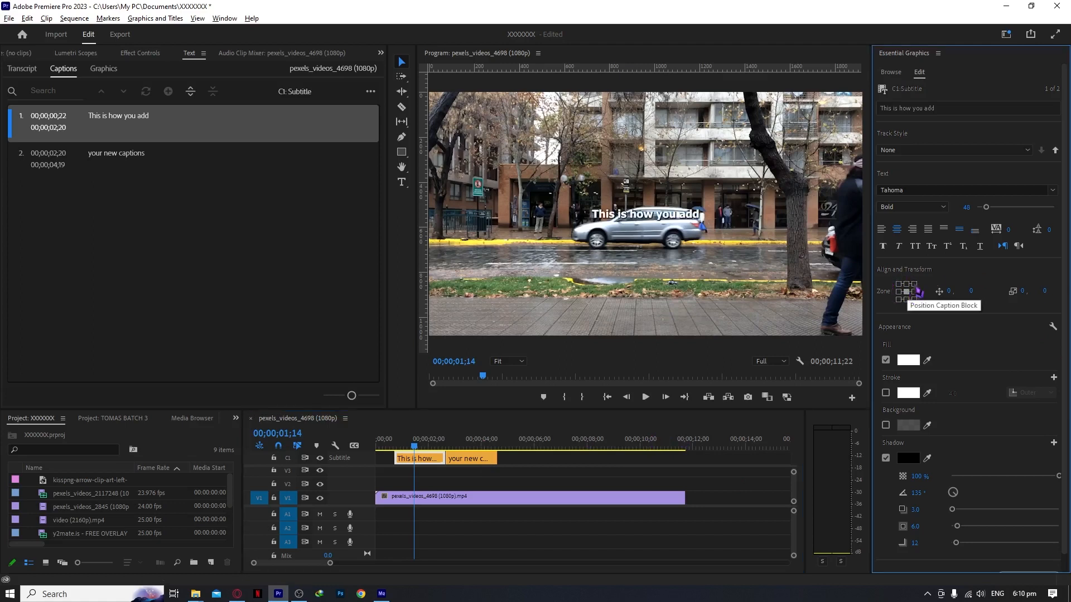
click(914, 284)
click(907, 283)
click(899, 284)
click(900, 291)
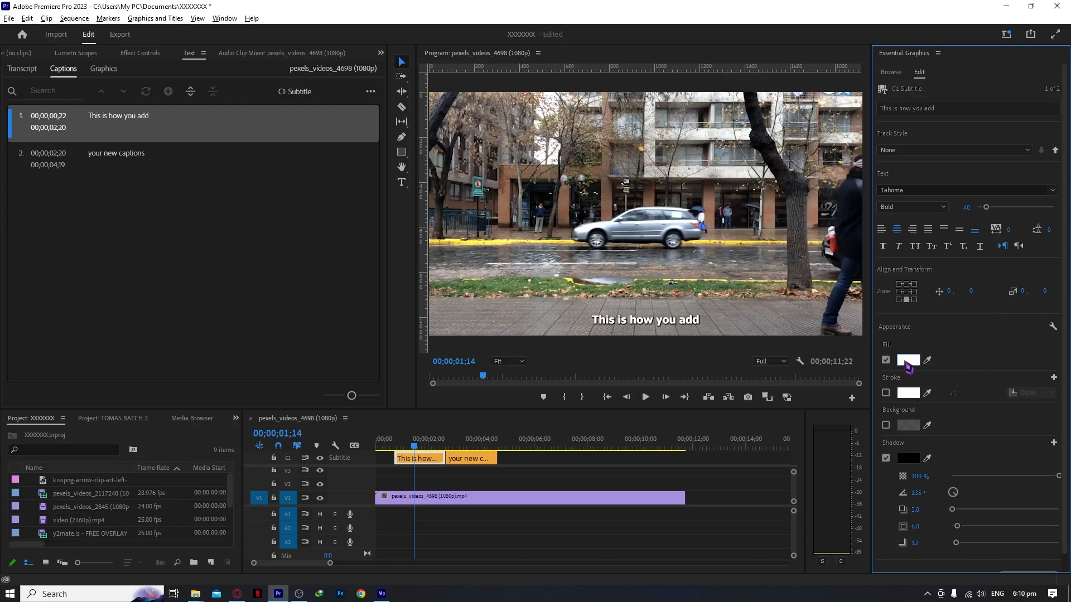
Step: Push the first caption's style attributes to all captions on the track and check both captions in the sequence
scroll(909, 368, down, 2)
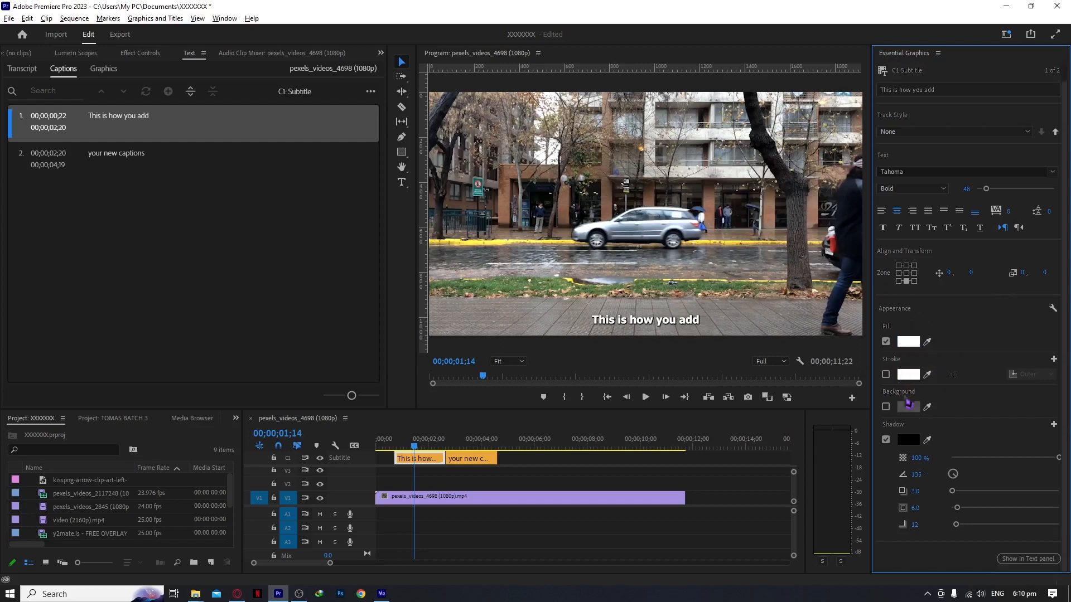
scroll(981, 439, up, 2)
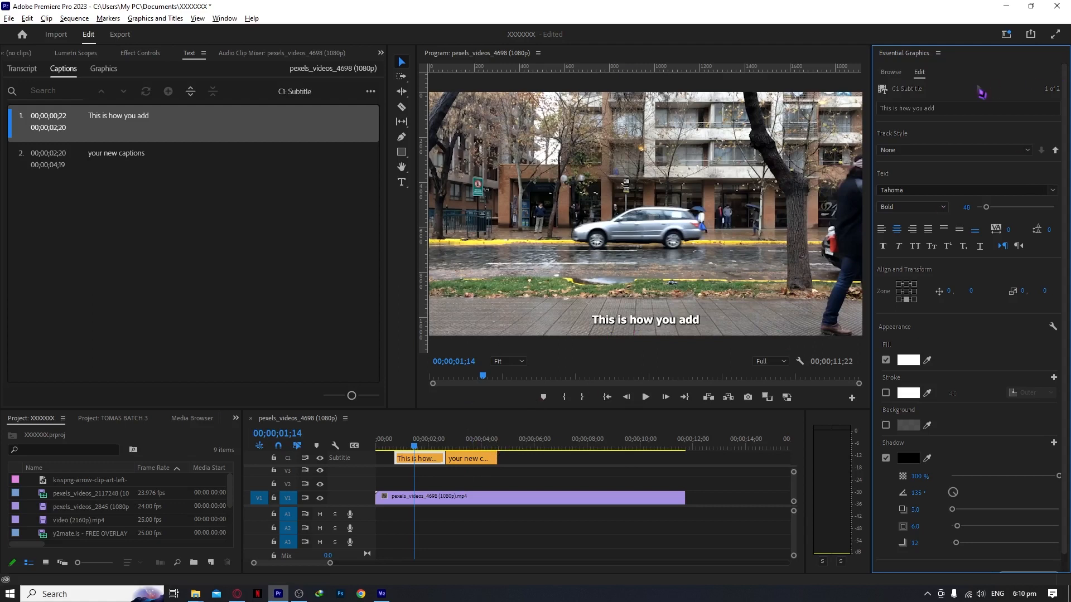
click(1024, 152)
click(1021, 152)
click(1055, 151)
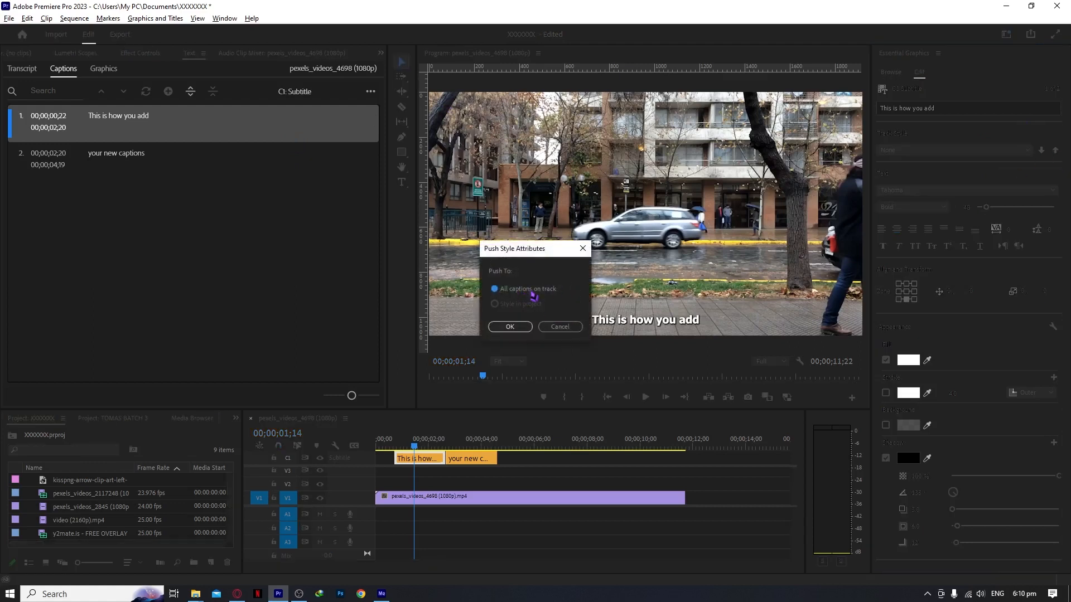
click(510, 327)
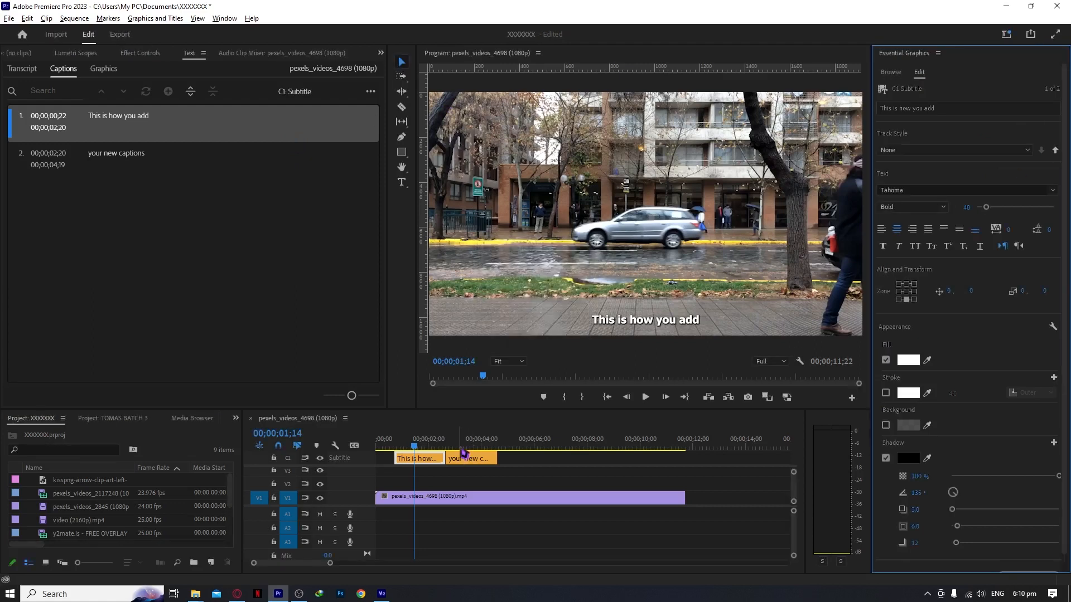
click(461, 448)
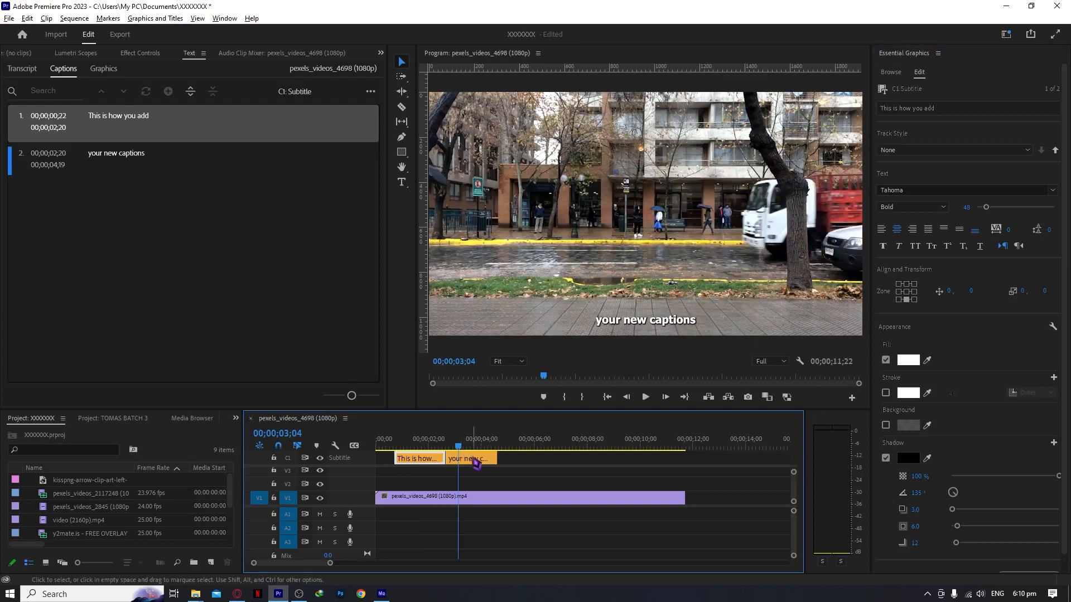
click(477, 460)
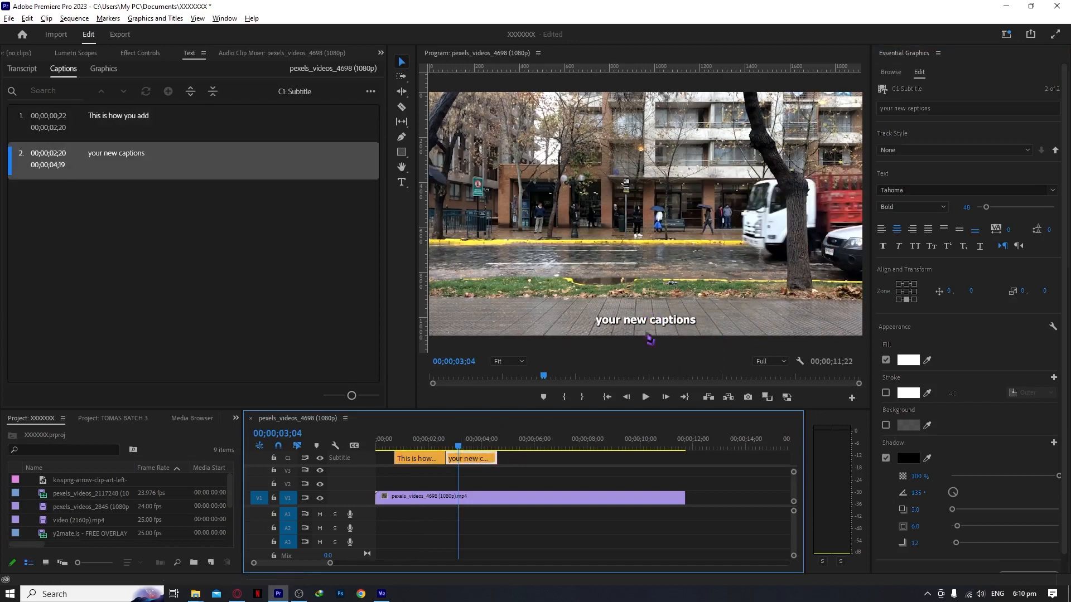
click(419, 444)
click(416, 457)
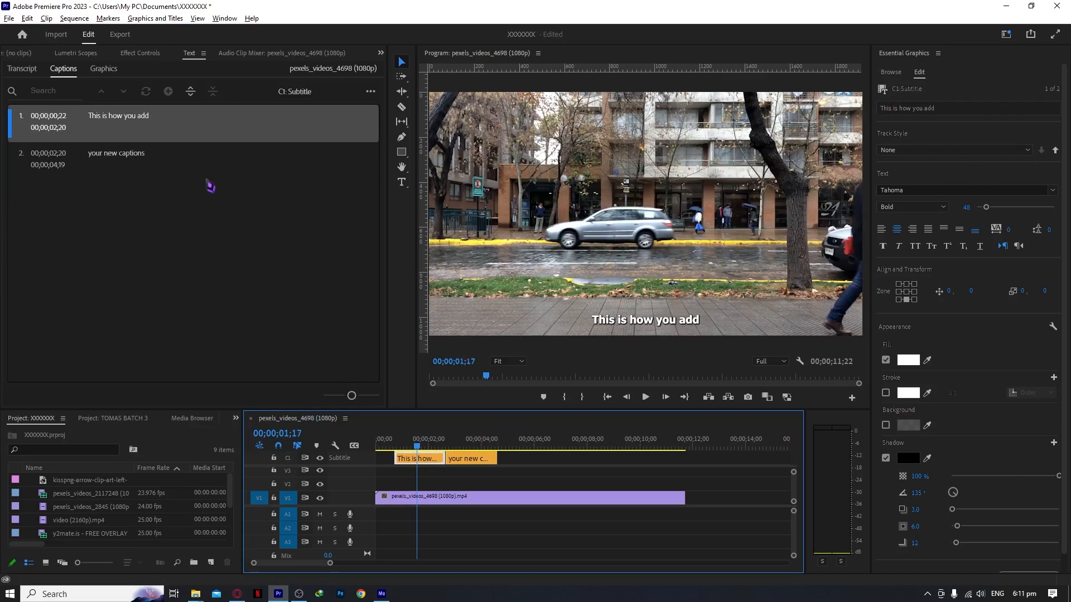
Step: Open the media export settings for the sequence with the caption export options expanded
click(8, 21)
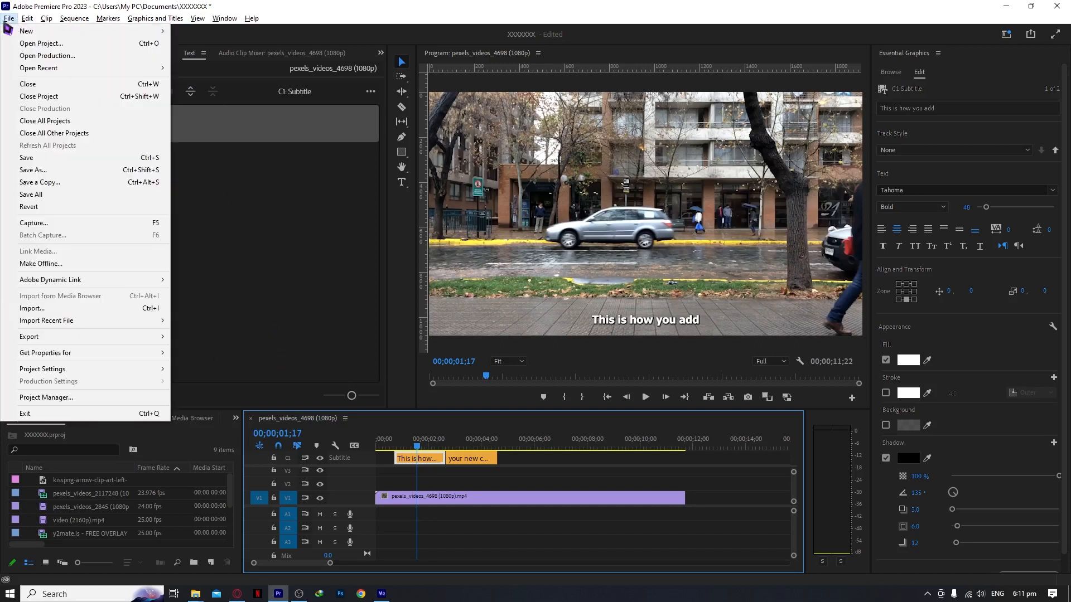
mouse_move(119, 342)
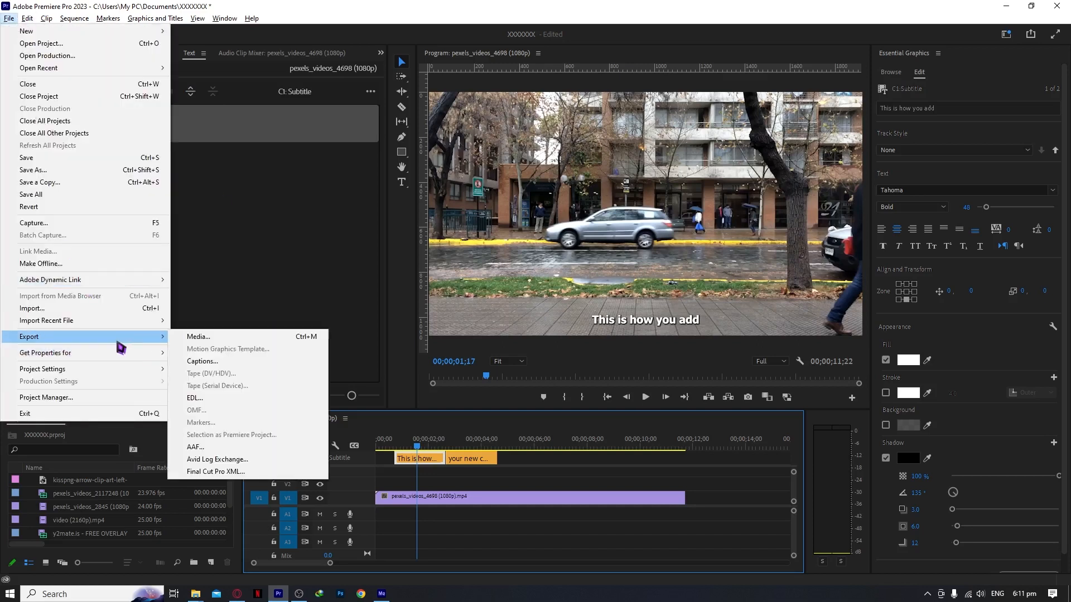
click(295, 338)
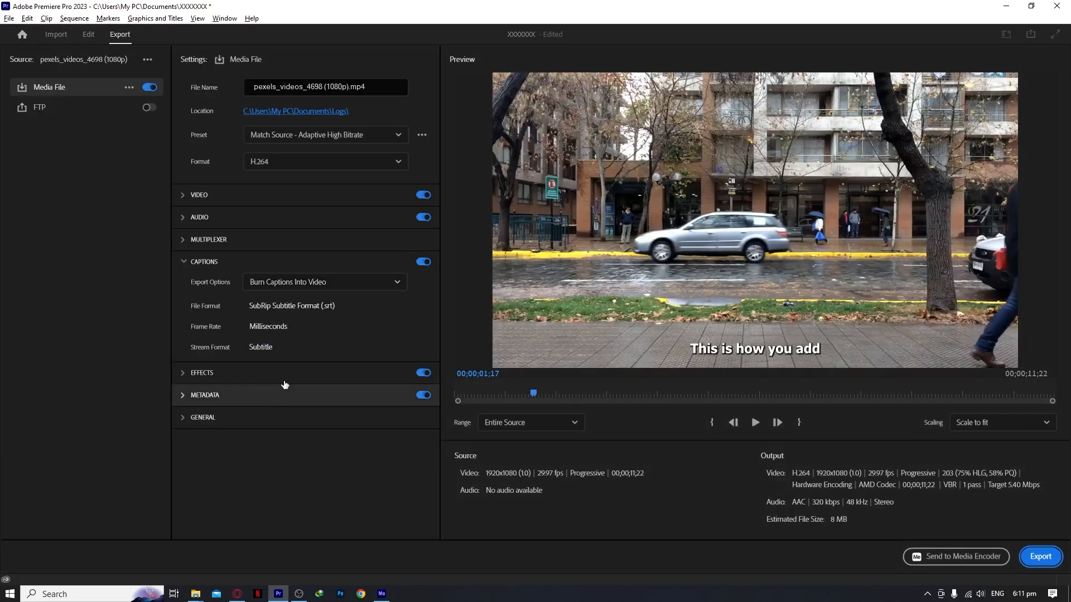
click(183, 264)
click(183, 265)
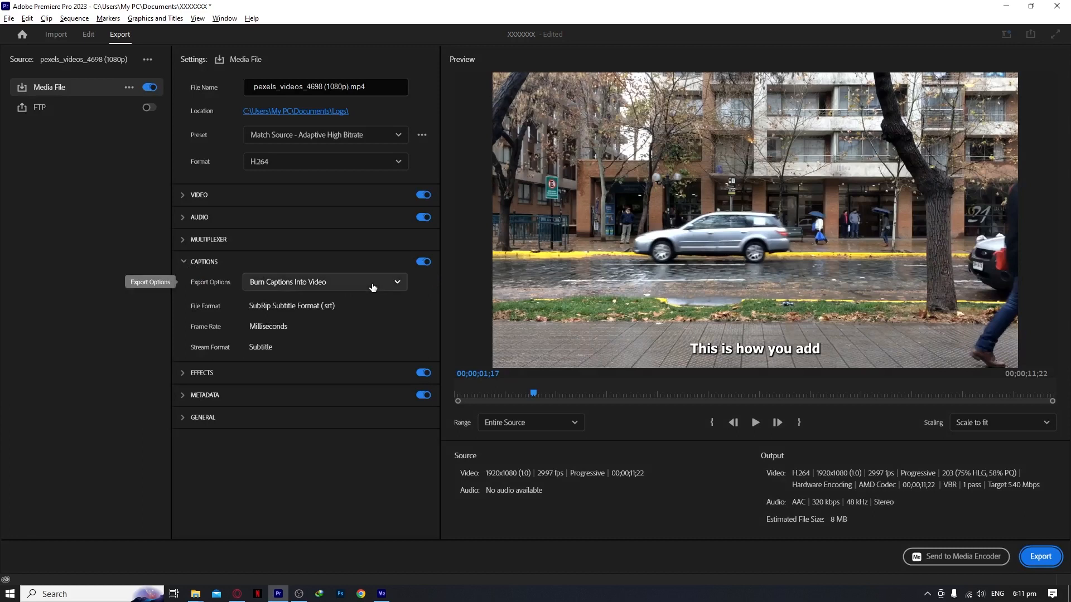
Step: Change the captions export option to Create Sidecar File
click(373, 286)
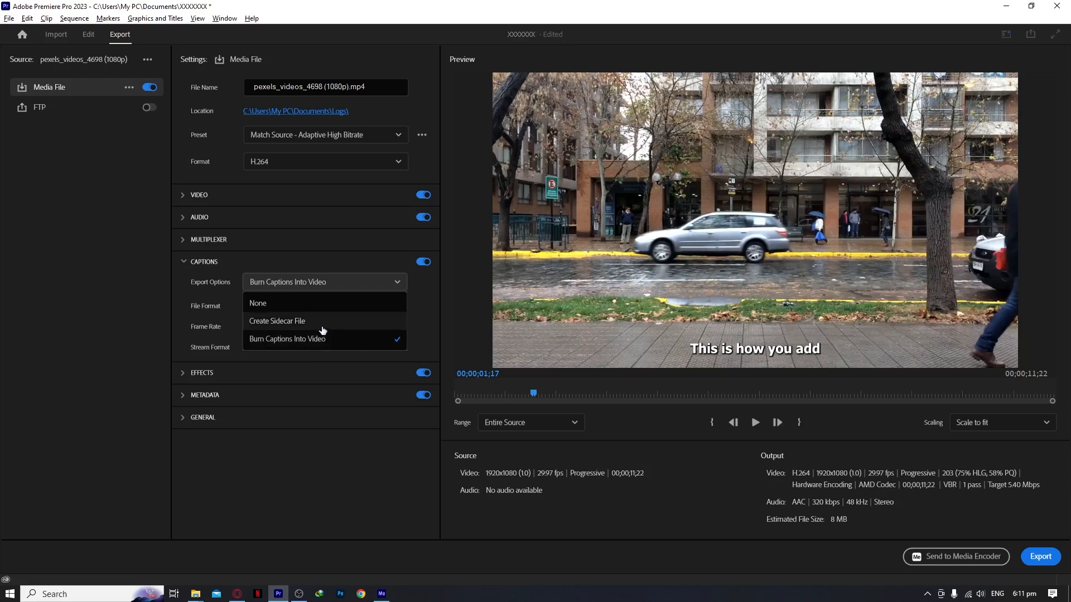
click(322, 322)
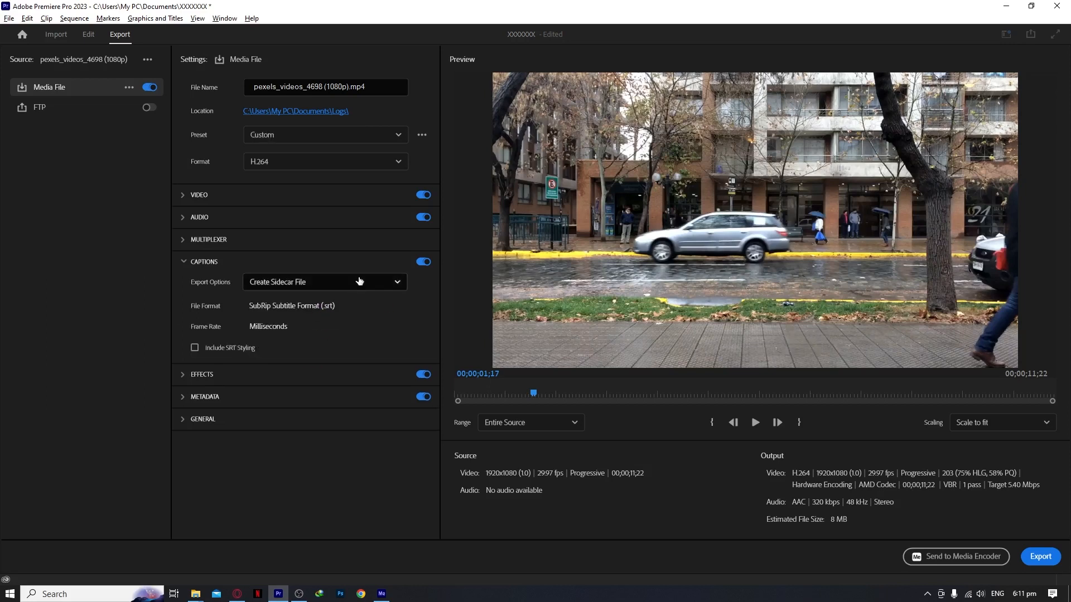
click(338, 282)
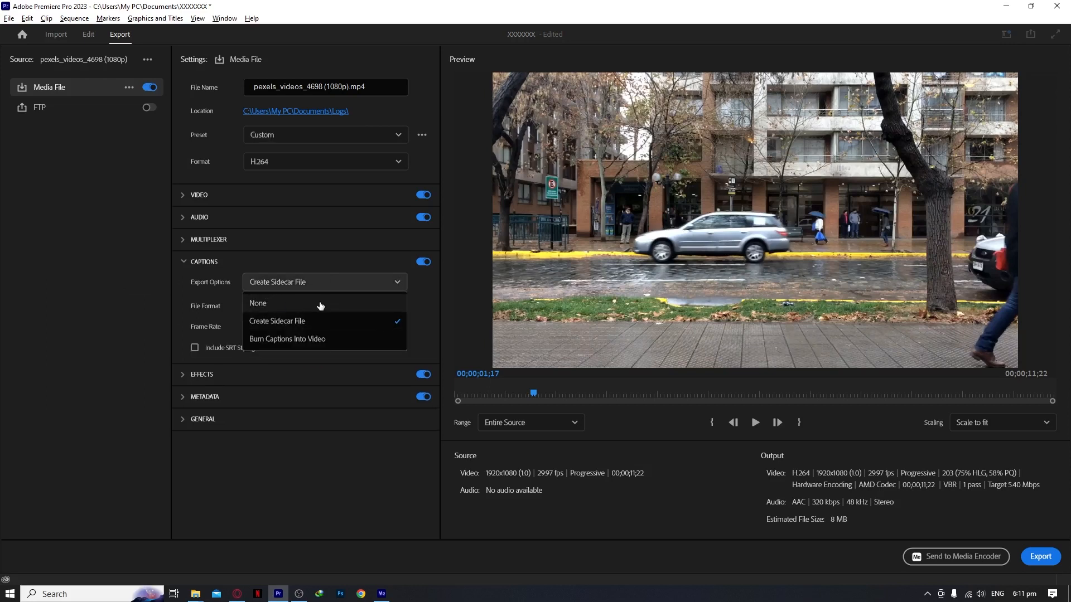
click(322, 276)
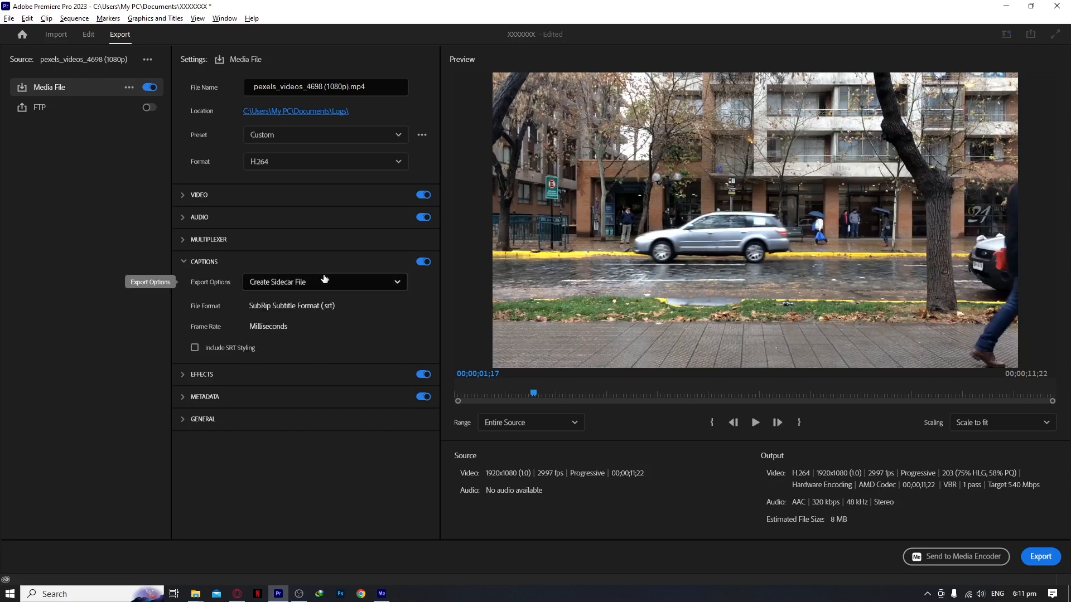
Step: Set the captions export option to None
click(323, 280)
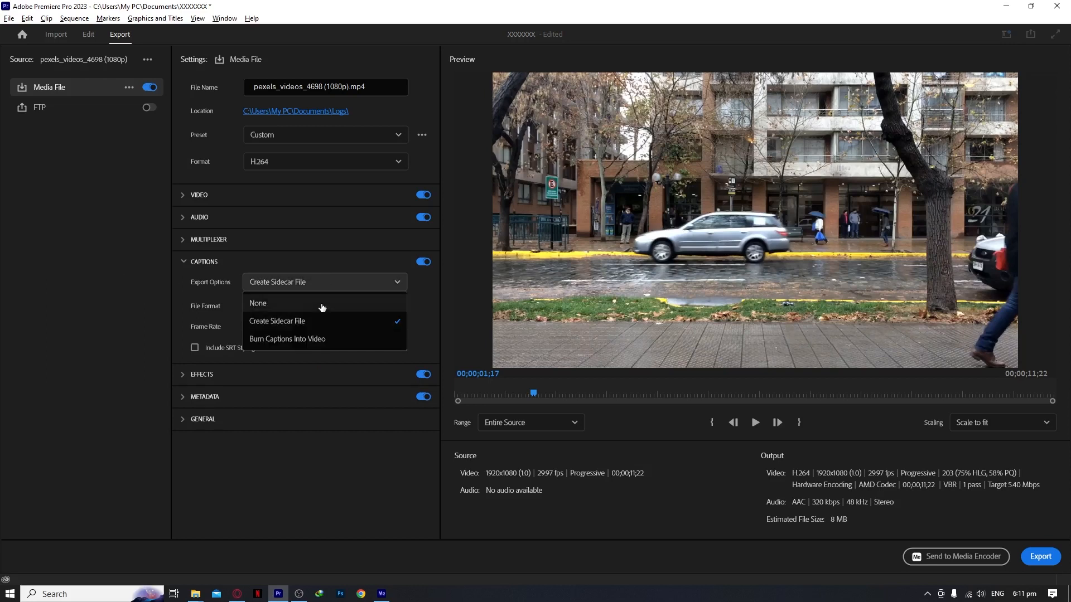
click(322, 306)
click(423, 262)
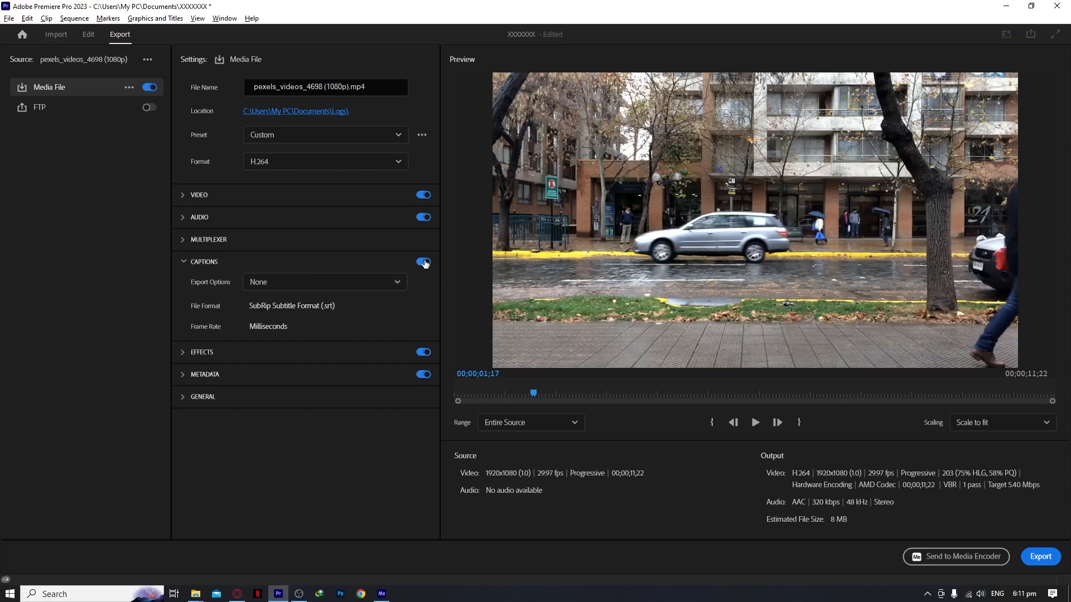